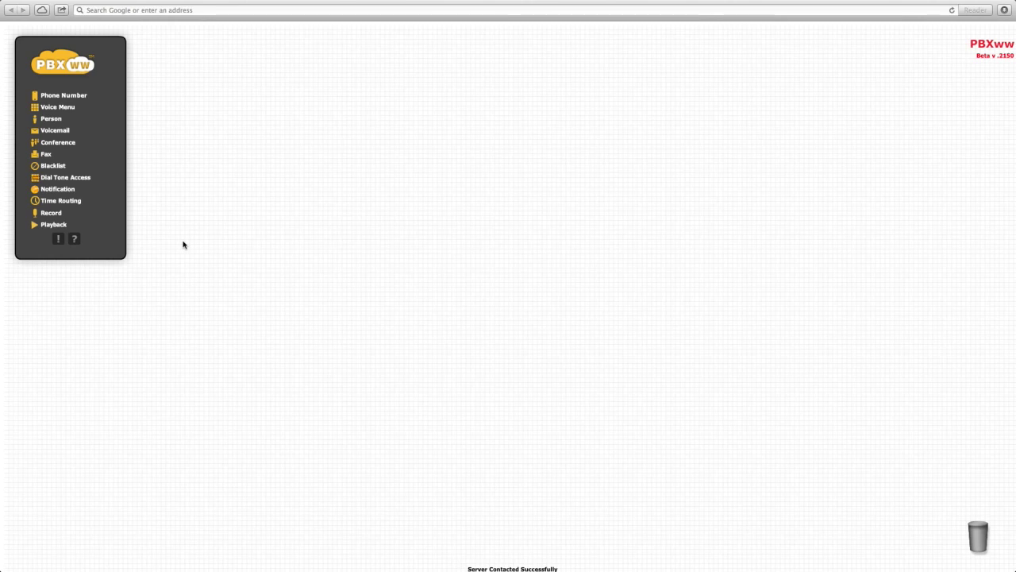
- Place a Phone Number component on the canvas and assign it the first available number
left_click_drag(55, 97, 261, 263)
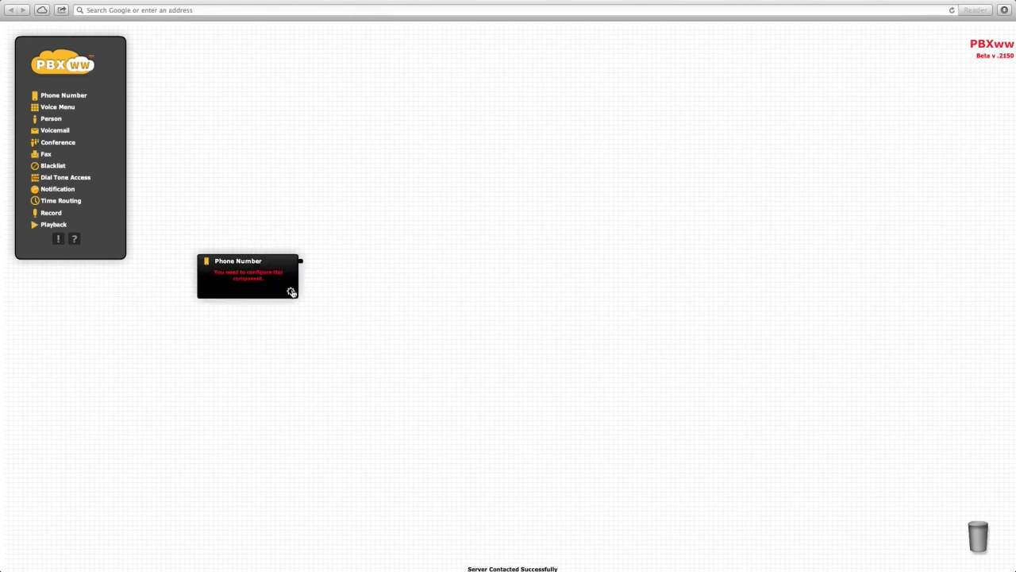
left_click(291, 291)
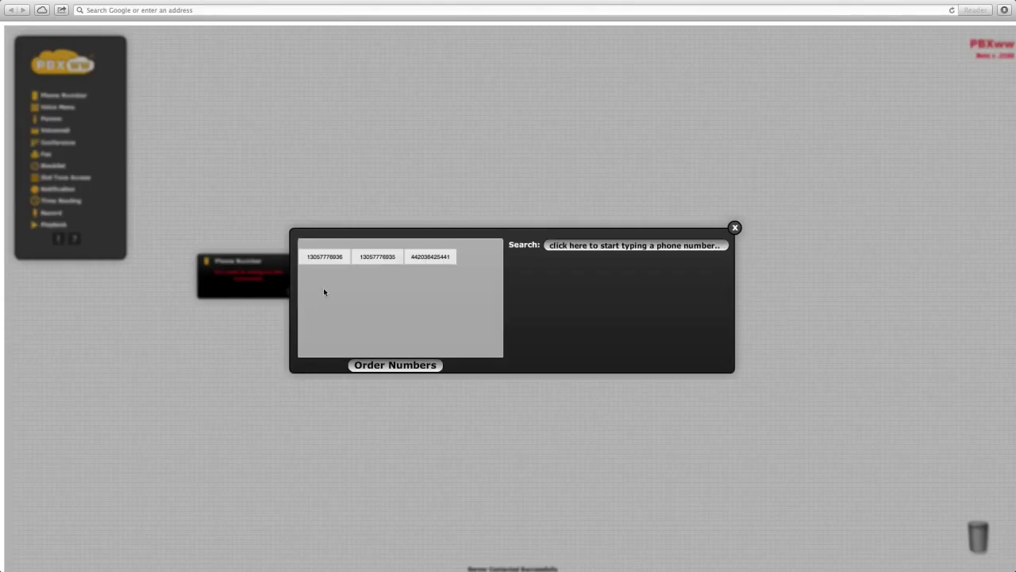
left_click(326, 257)
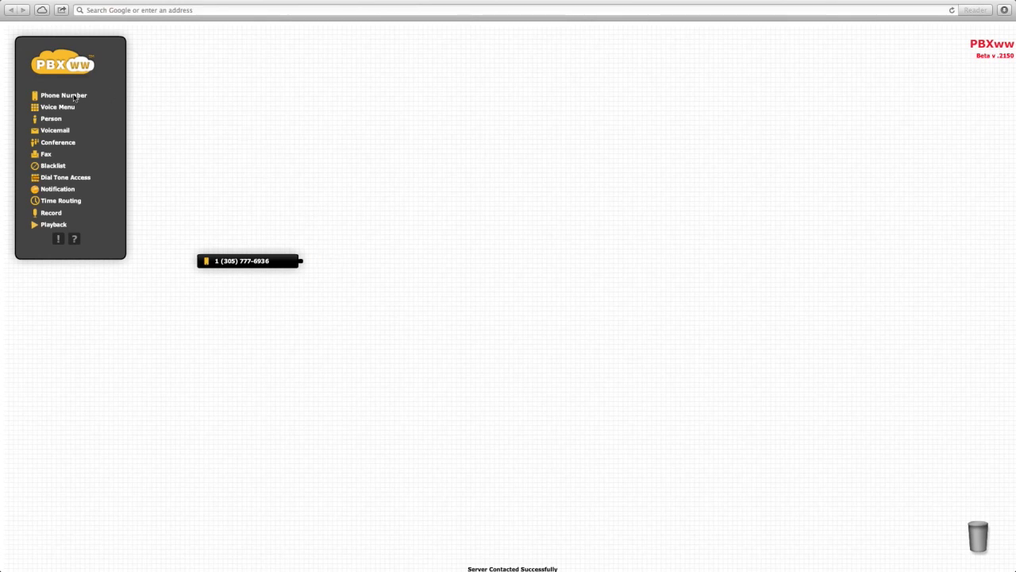
- Add a Person with the contact's name and a Mobile contact holding their Canadian mobile number
left_click_drag(49, 119, 444, 264)
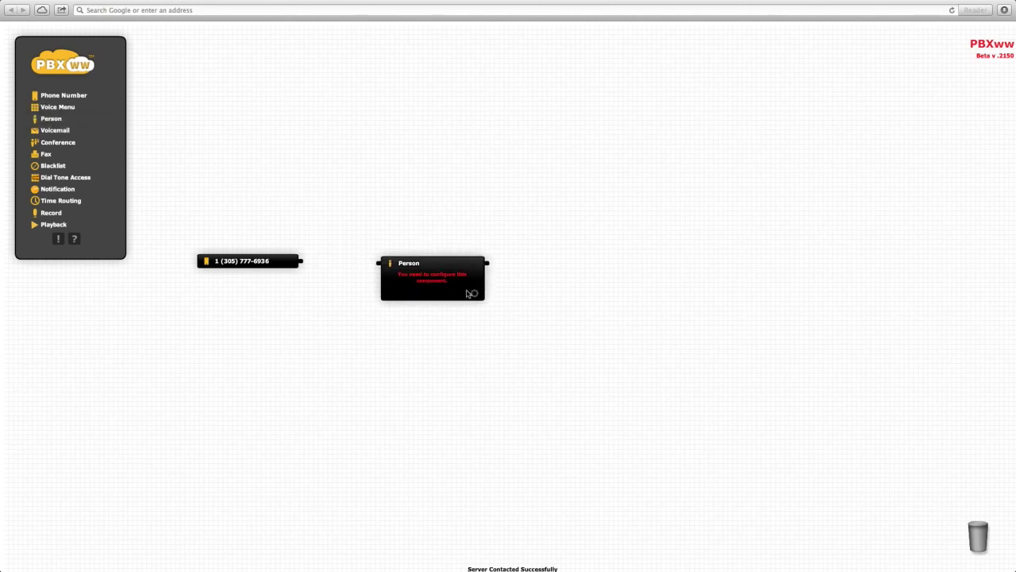
left_click(474, 295)
type("Bob")
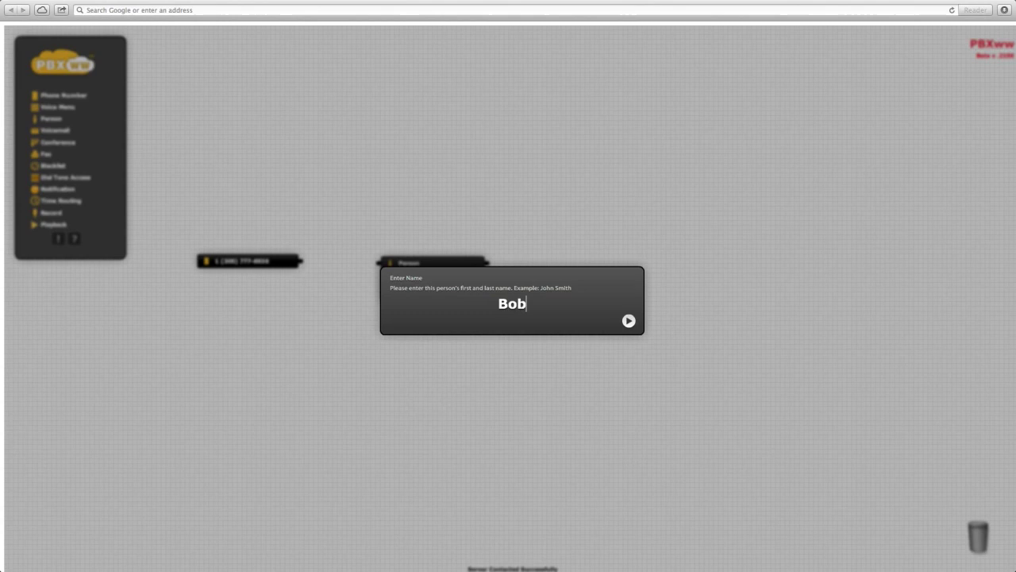
key("Return")
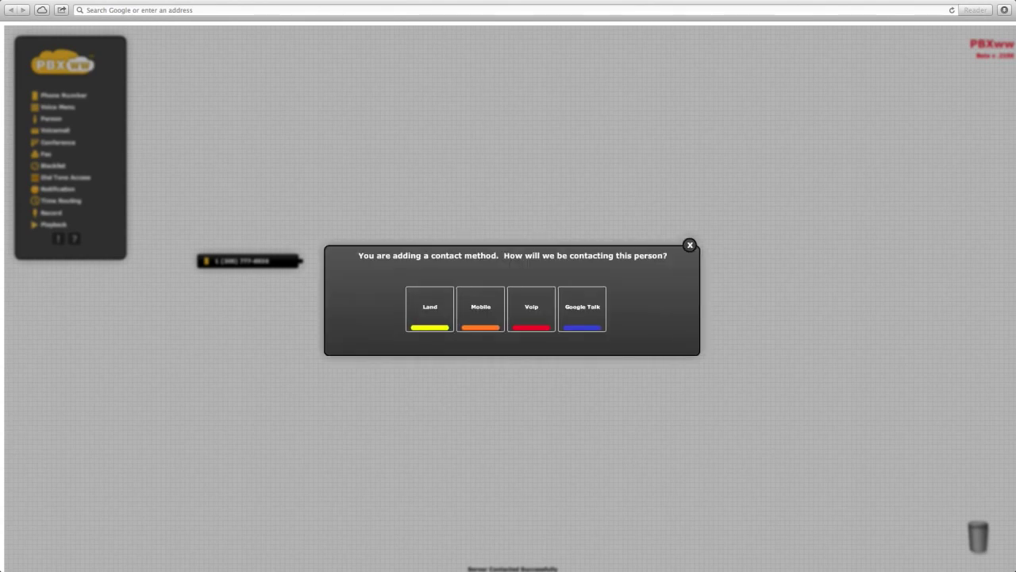
left_click(489, 306)
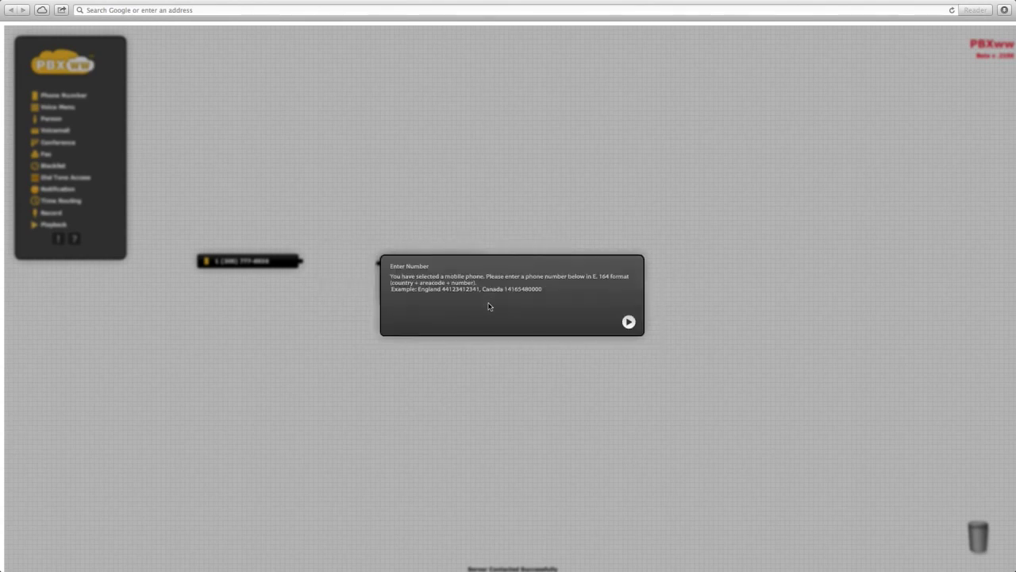
type("1 (416) 123-456")
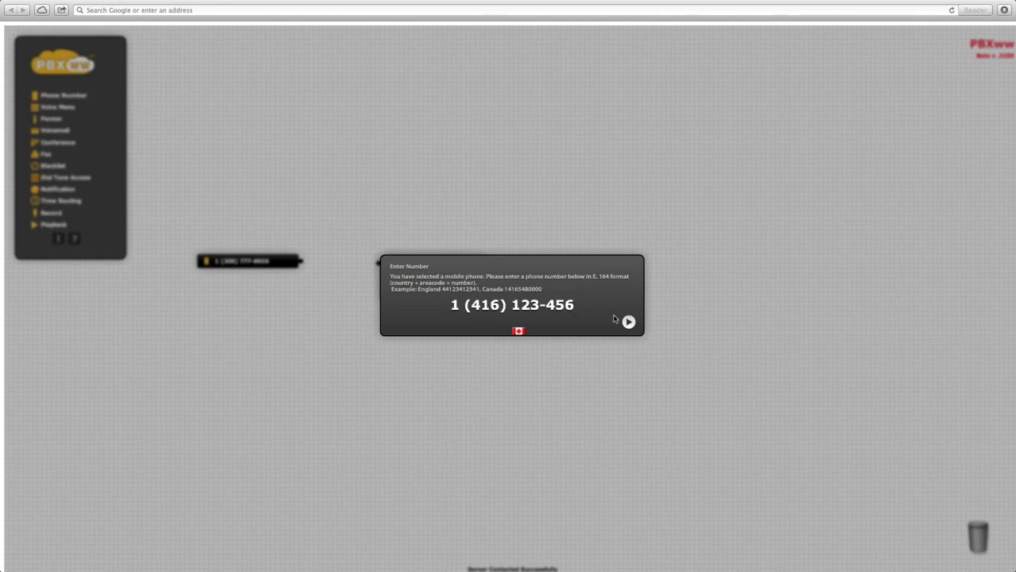
left_click(629, 322)
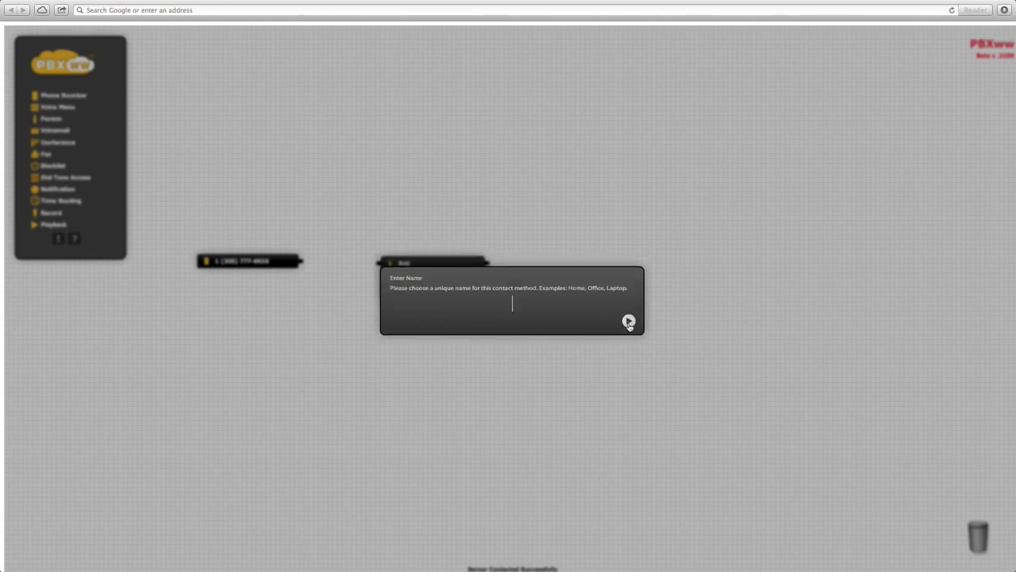
type("Mobile")
key("Return")
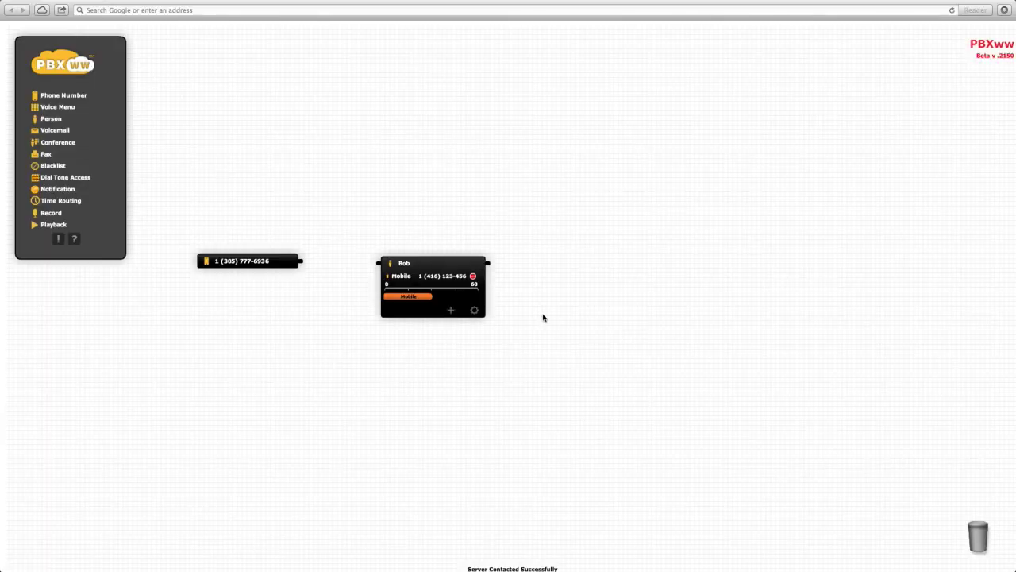
- Wire the phone number into the person, then shift both components lower left
left_click_drag(302, 264, 378, 270)
left_click(436, 265)
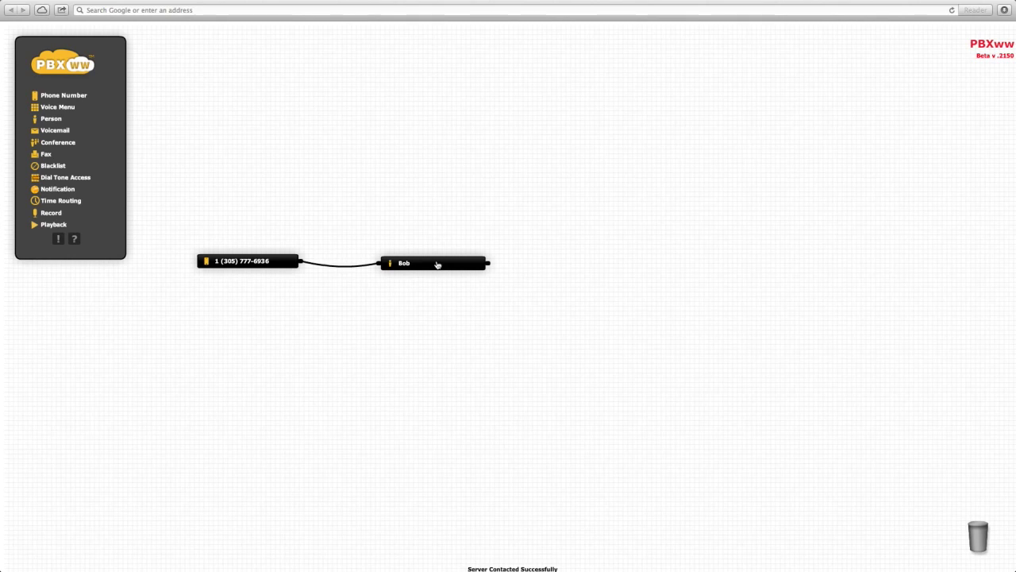
left_click(426, 266)
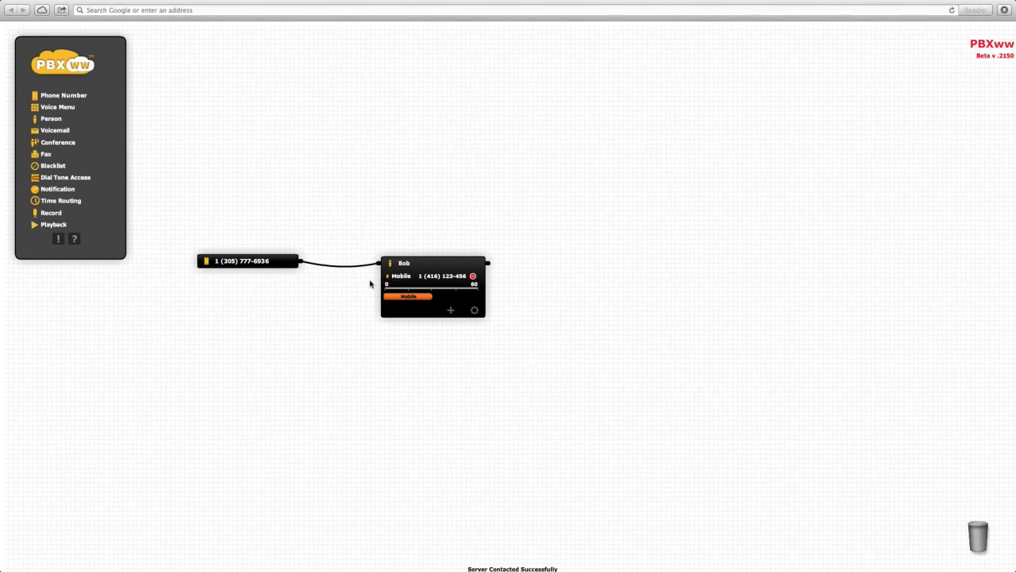
left_click_drag(259, 261, 132, 318)
left_click_drag(406, 288, 361, 328)
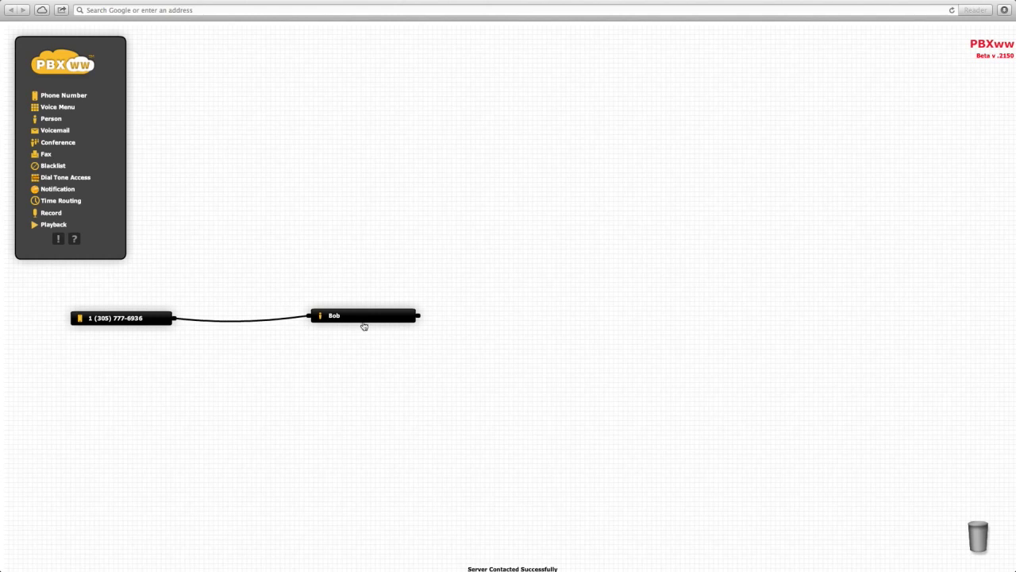
- Add a landline contact named Office to the person and extend its ringing bar
left_click(367, 316)
left_click(381, 364)
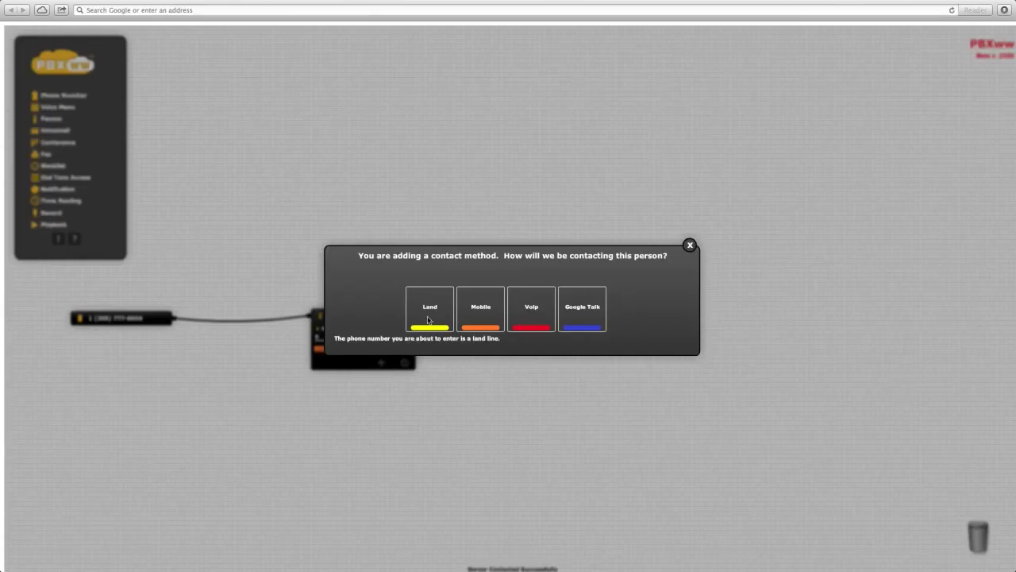
left_click(433, 312)
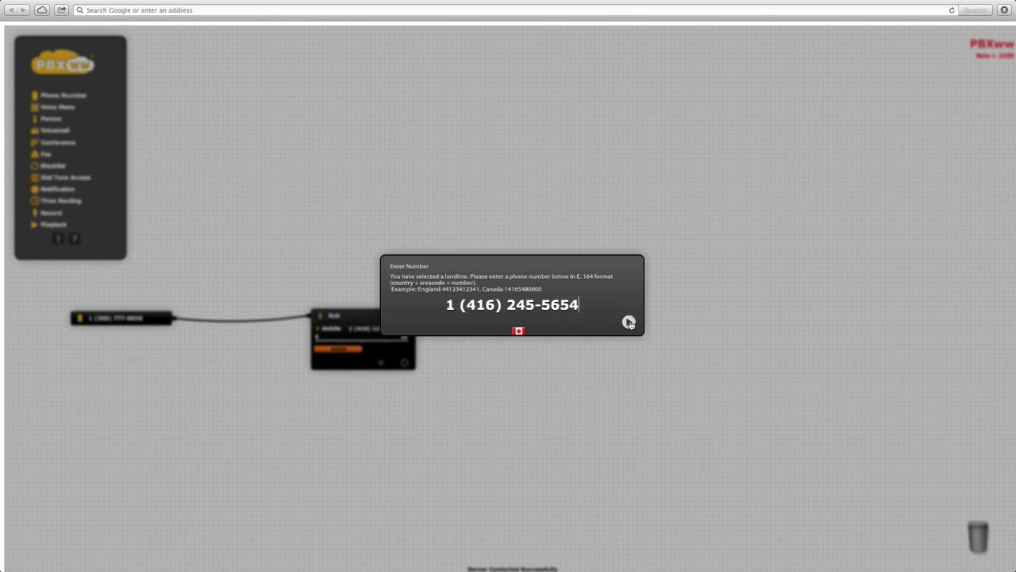
left_click(628, 321)
type("Office")
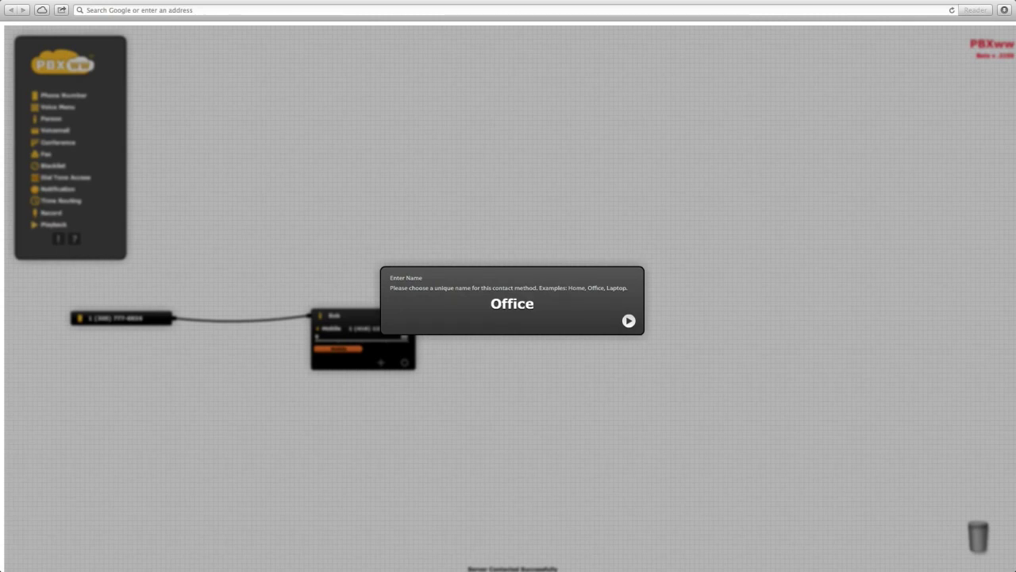
key("Return")
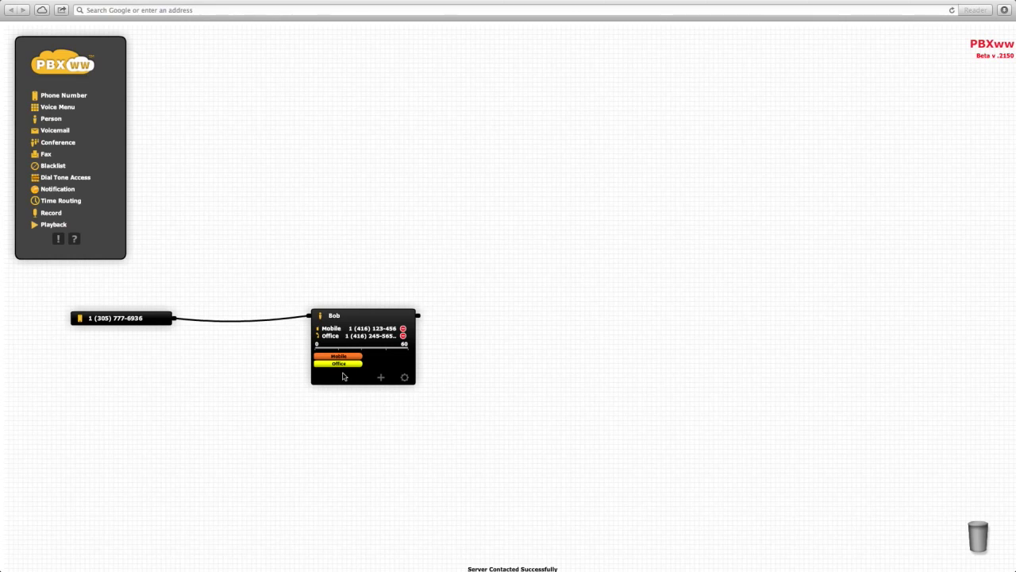
left_click_drag(342, 368, 316, 367)
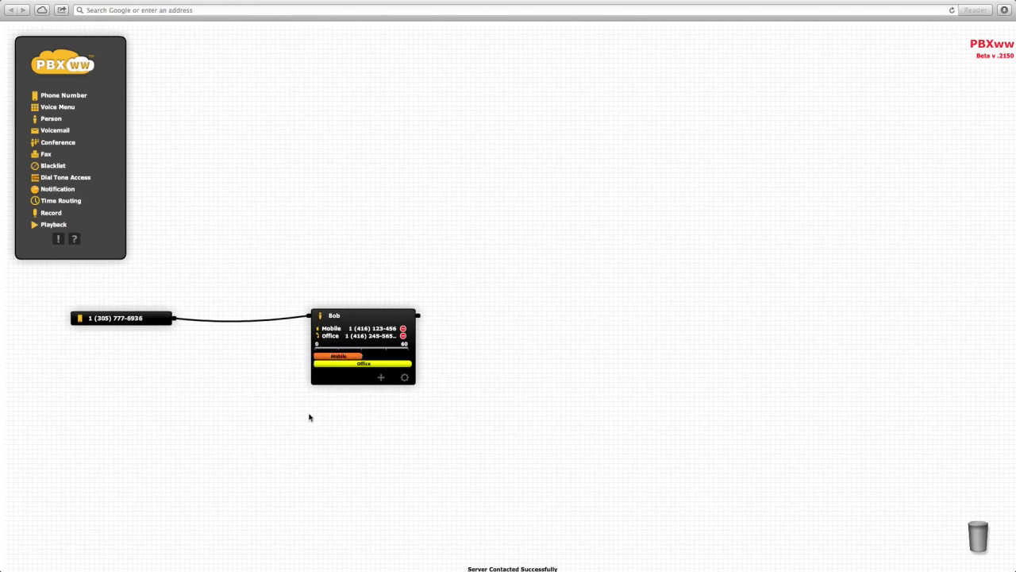
left_click(373, 317)
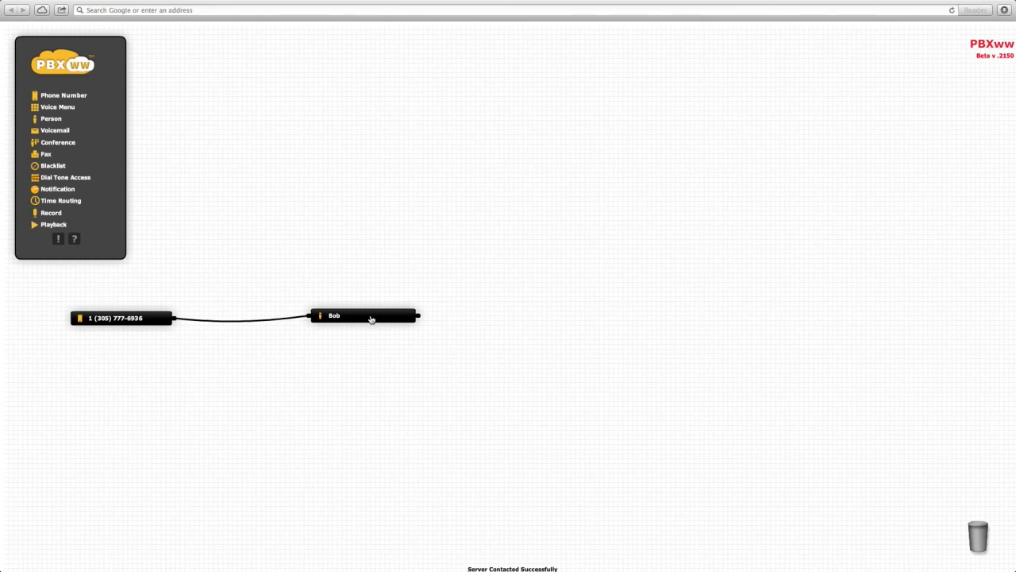
- Add a Voicemail box notifying the owner's e-mail address and record a 3-second greeting
left_click_drag(55, 131, 663, 319)
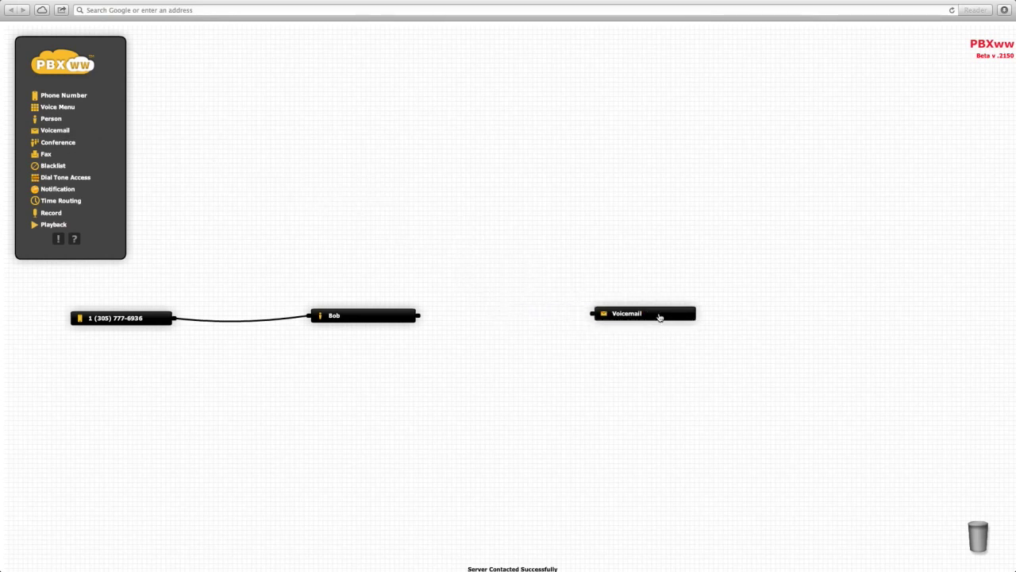
left_click(687, 345)
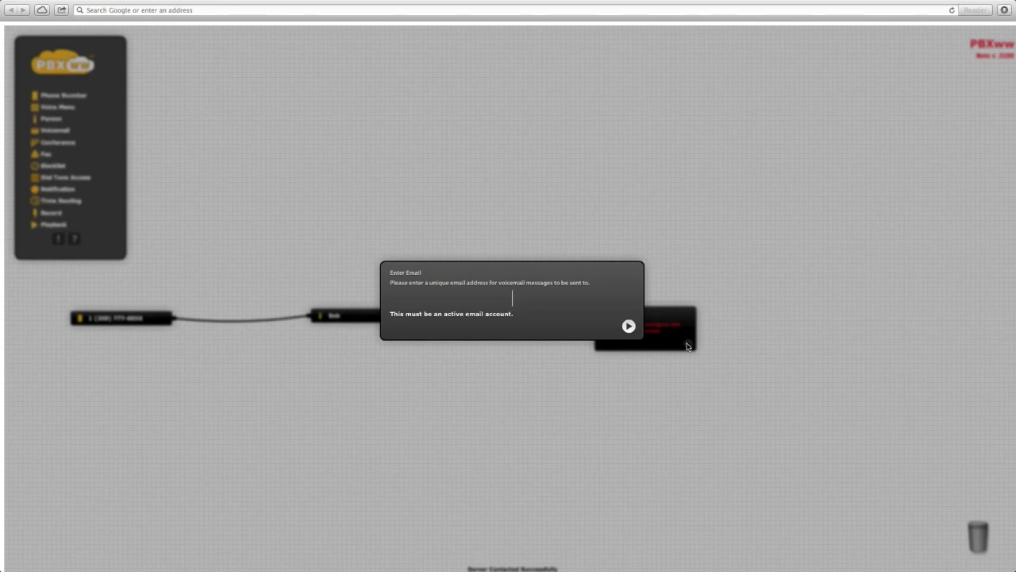
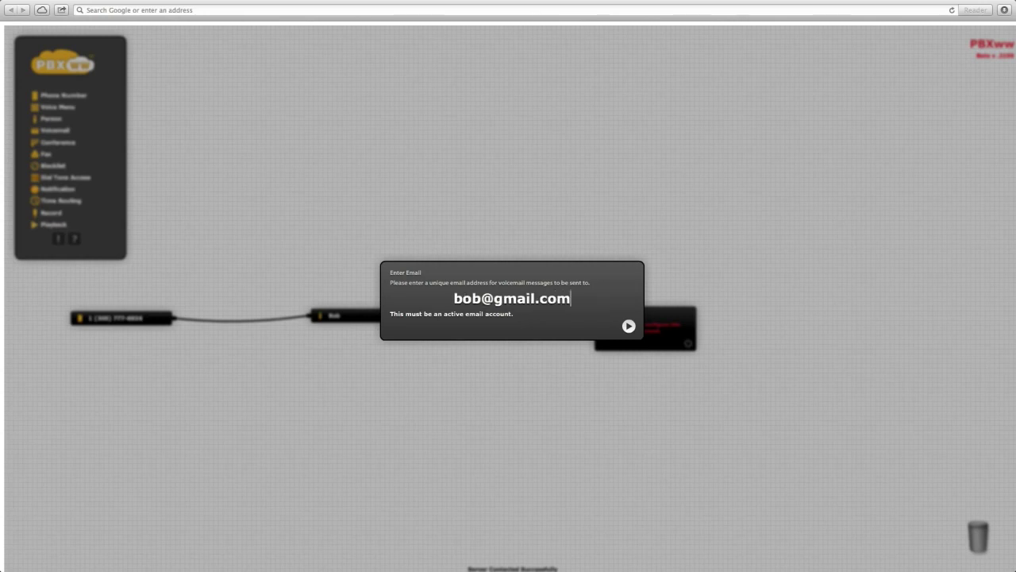
key("Return")
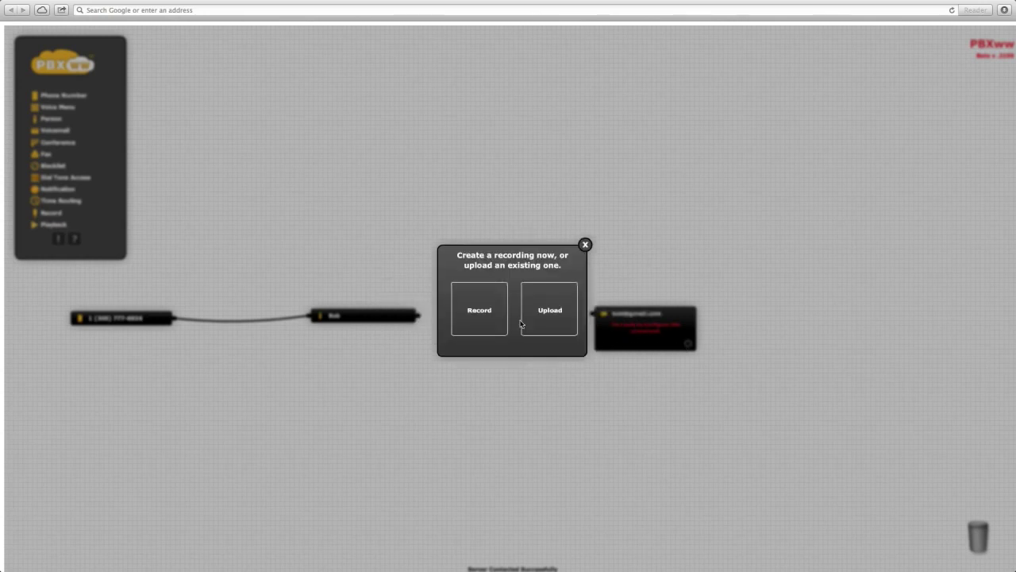
left_click(494, 316)
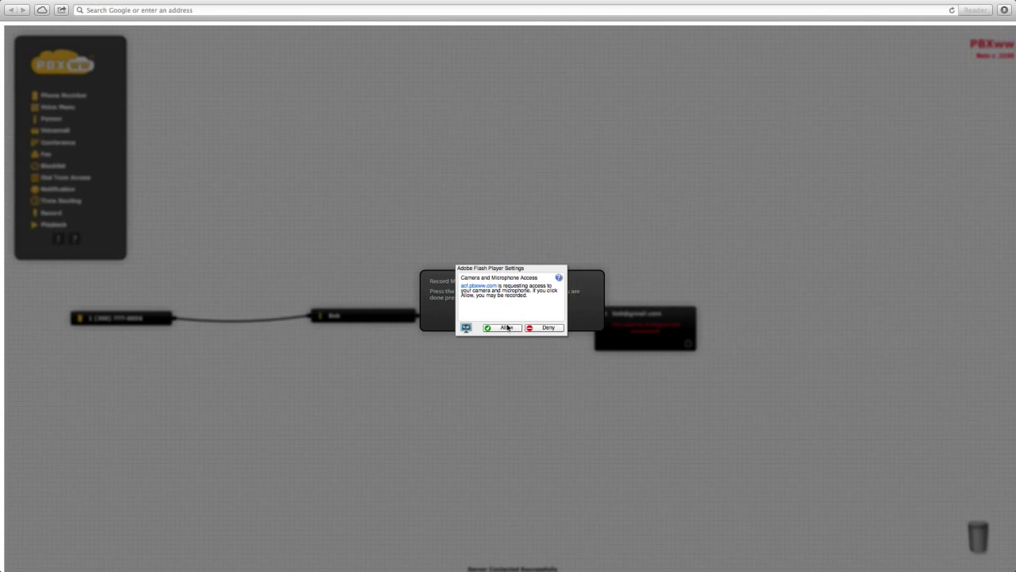
left_click(505, 328)
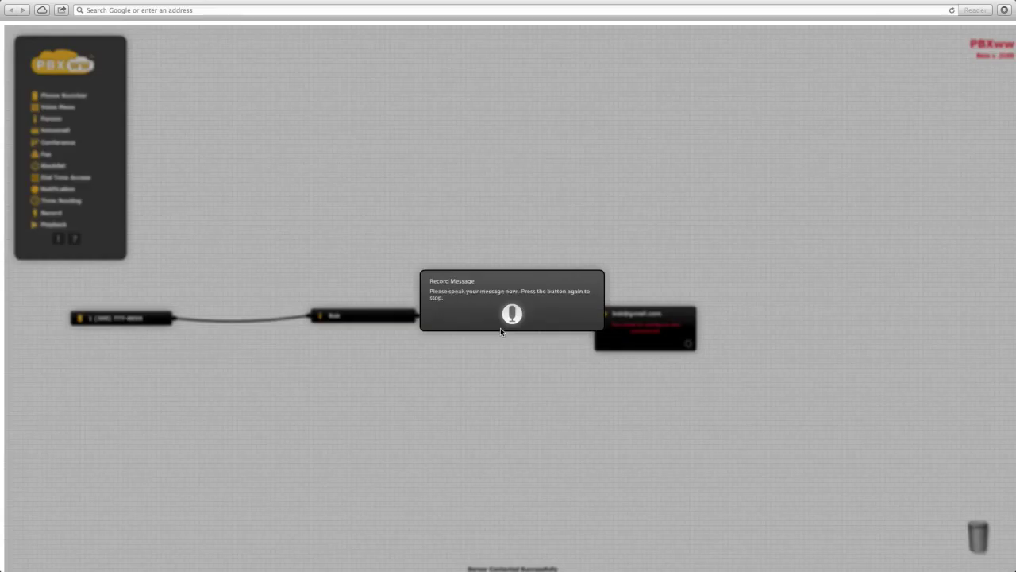
left_click(513, 316)
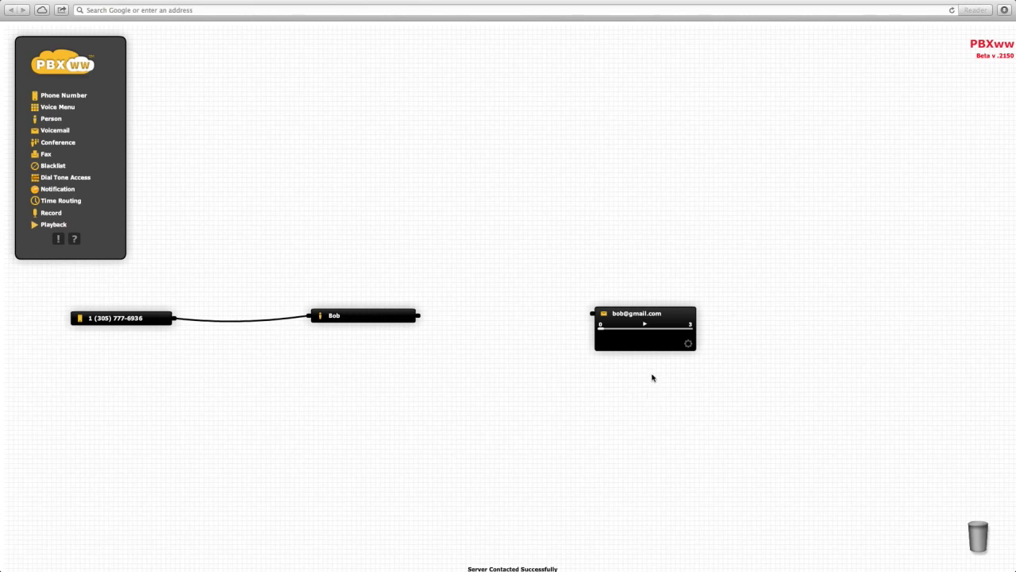
- Play back the greeting and route the person's unanswered calls into the voicemail box
left_click(646, 325)
left_click_drag(421, 320, 592, 316)
left_click(645, 312)
left_click(678, 316)
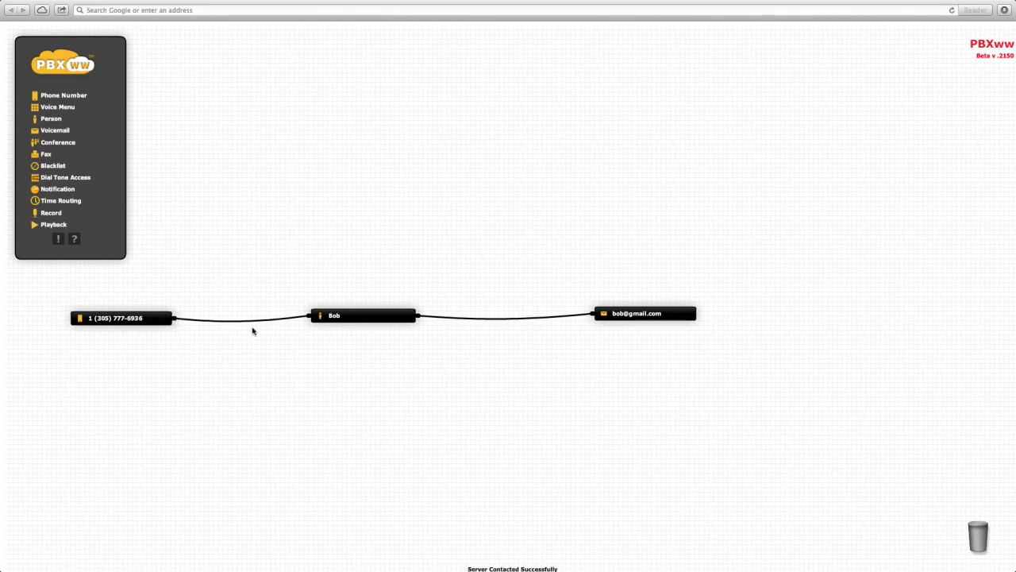
left_click(344, 322)
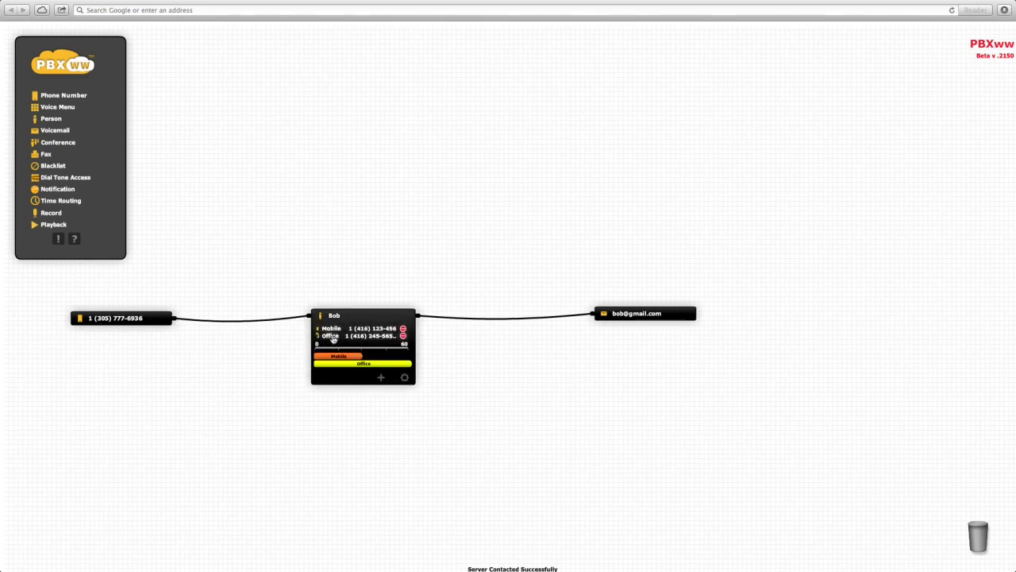
mouse_move(563, 320)
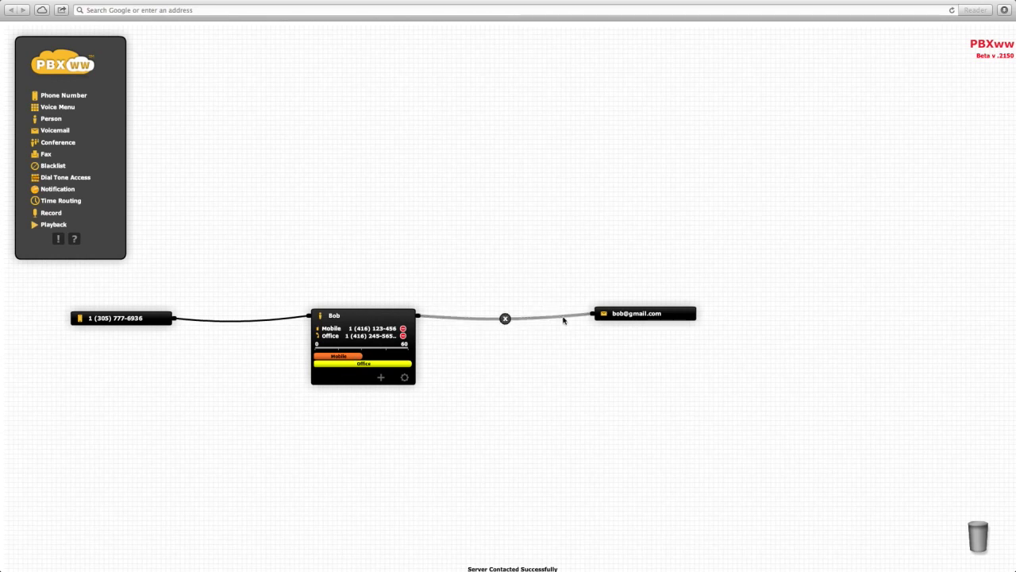
left_click(651, 316)
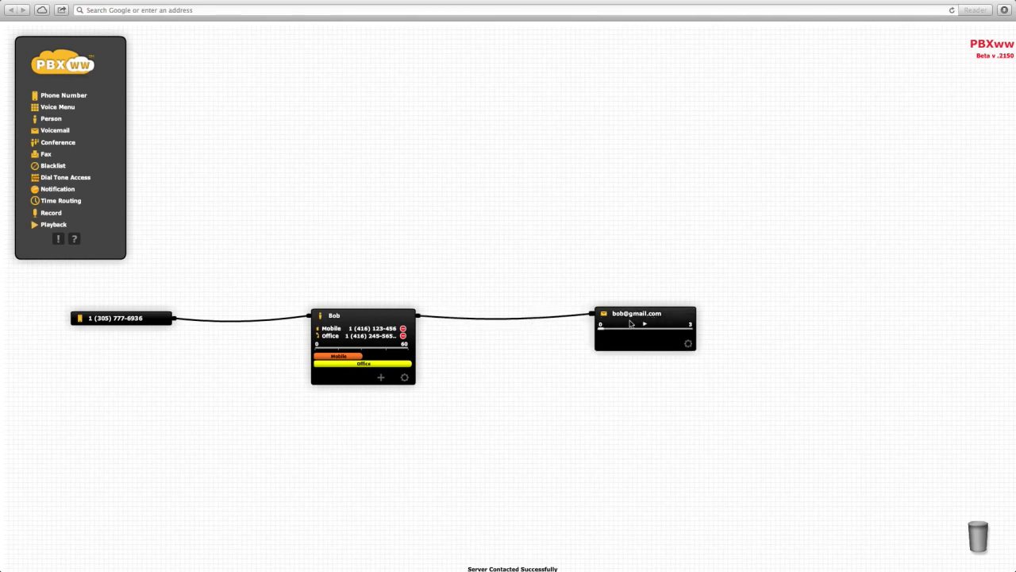
left_click(378, 318)
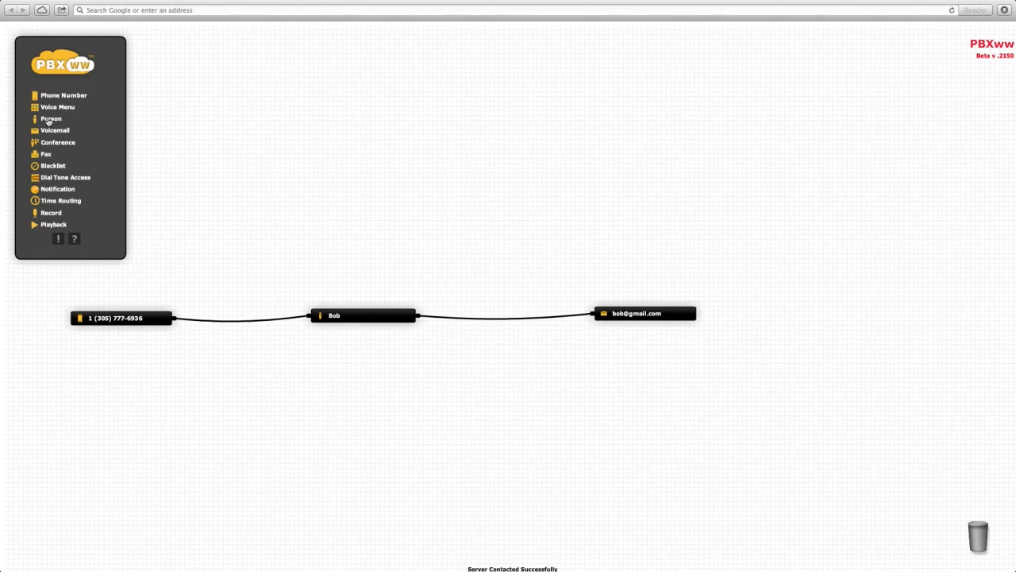
- Add a second Person with the contact's name and a Mobile contact holding their mobile number
left_click_drag(49, 121, 546, 289)
left_click_drag(542, 289, 538, 289)
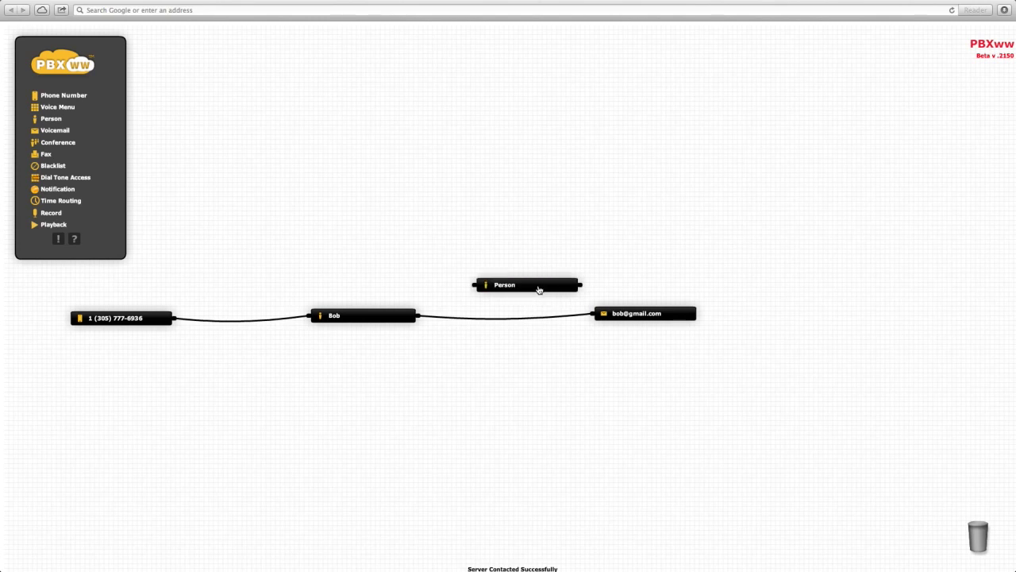
left_click(573, 317)
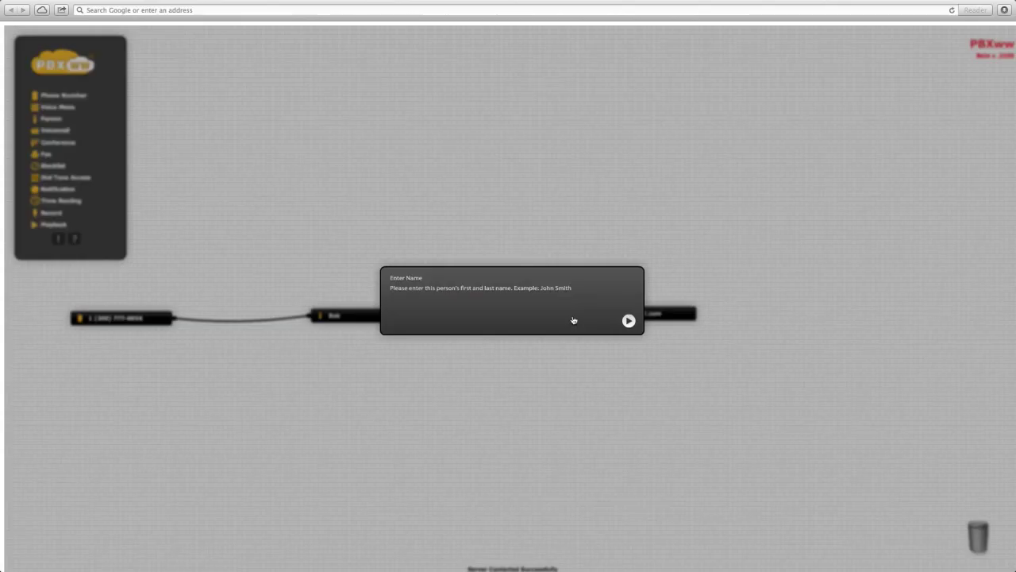
type("Peter")
key("Return")
left_click(489, 311)
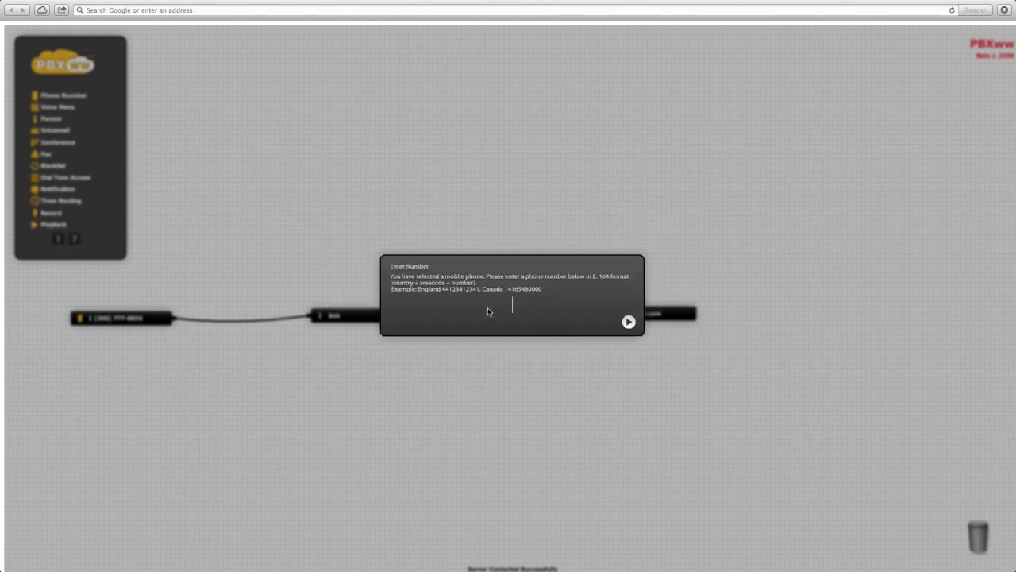
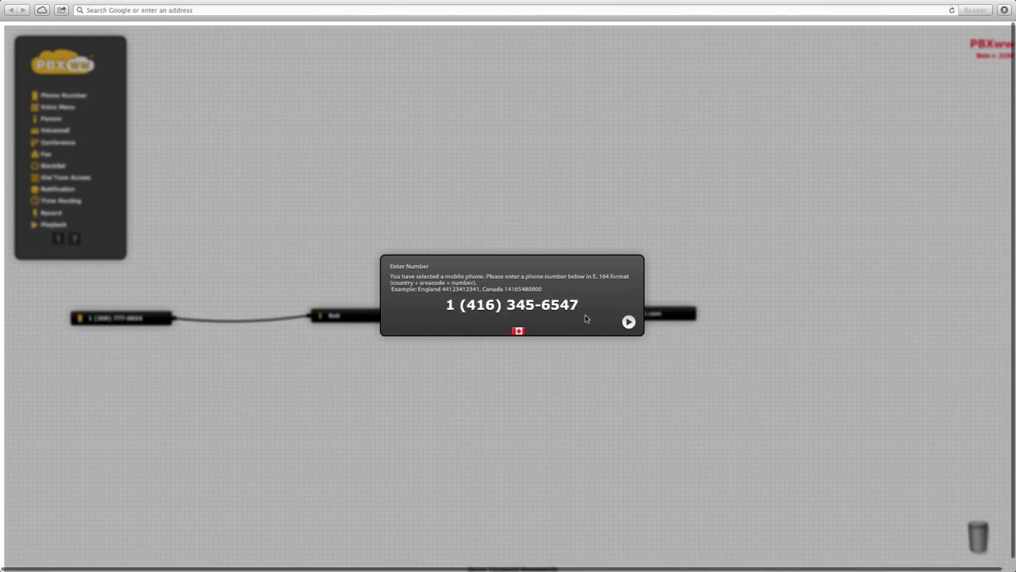
left_click(629, 321)
type("Mobile")
key("Return")
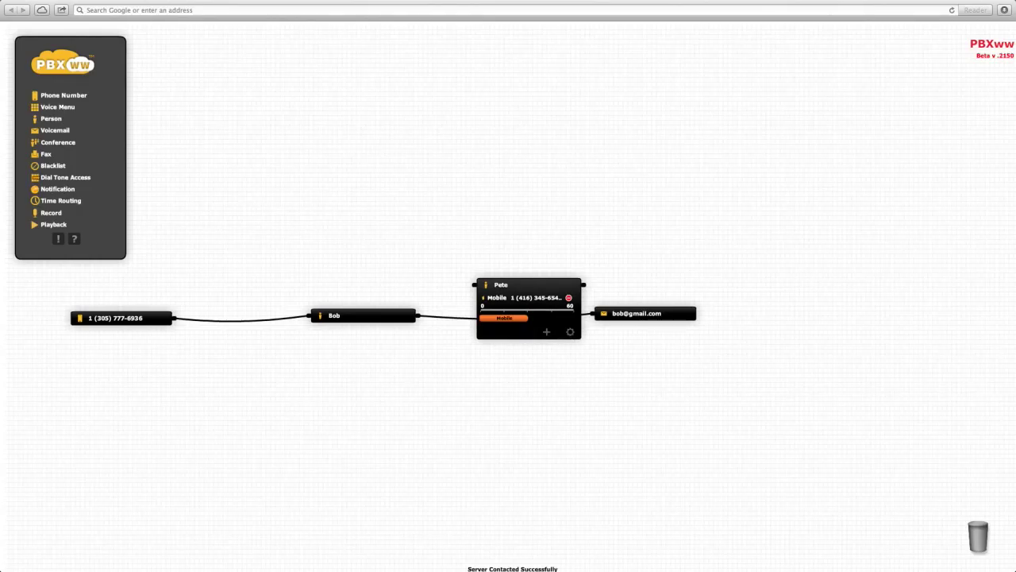
- Rewire the flow so the first person feeds the second person, which feeds voicemail
left_click_drag(537, 290, 536, 380)
mouse_move(561, 320)
left_click_drag(561, 320, 473, 376)
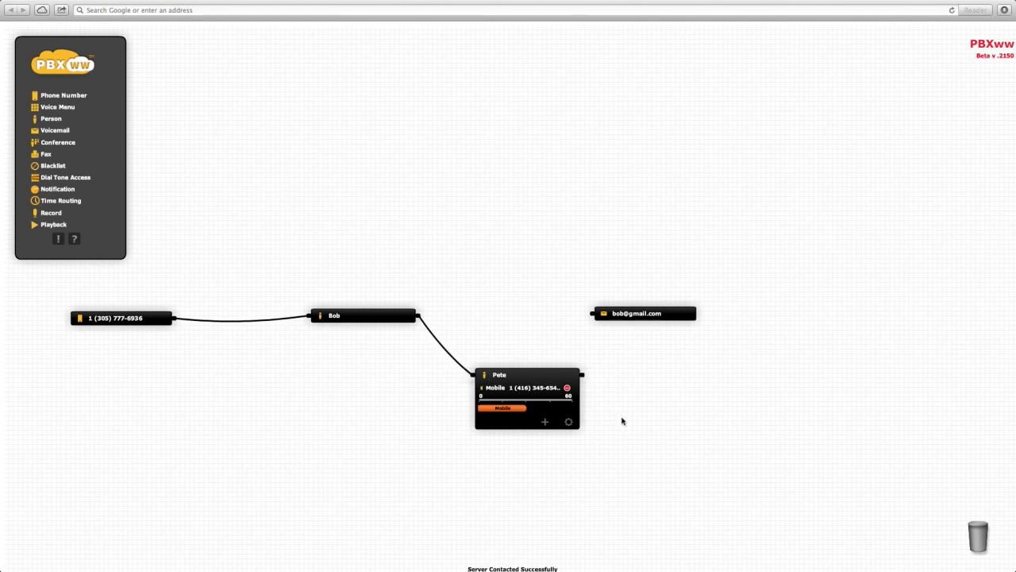
left_click_drag(582, 374, 591, 320)
- Move voicemail right, align the second person with the first, and collapse both persons
left_click_drag(661, 314, 728, 317)
left_click_drag(538, 375, 552, 316)
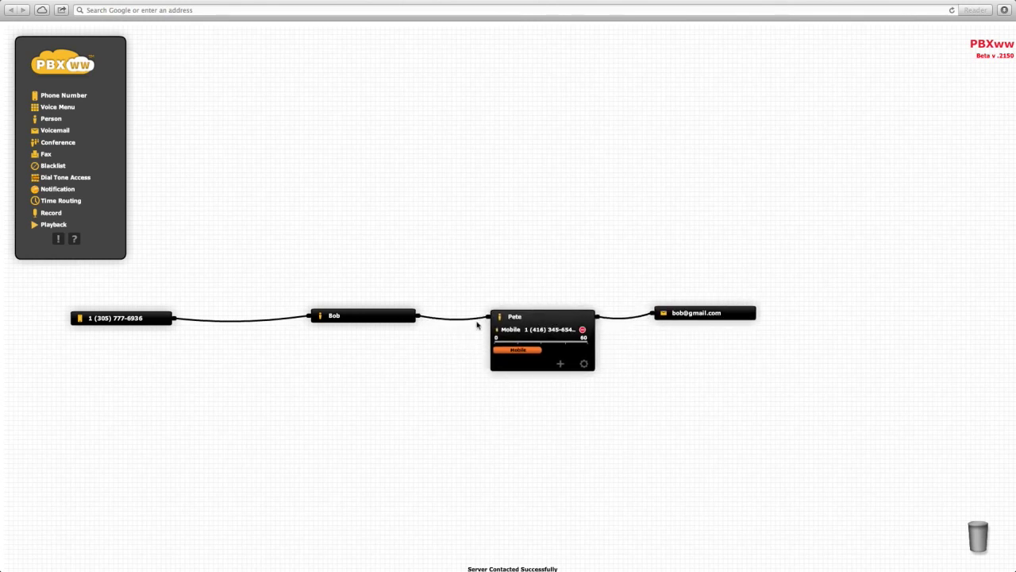
left_click(364, 320)
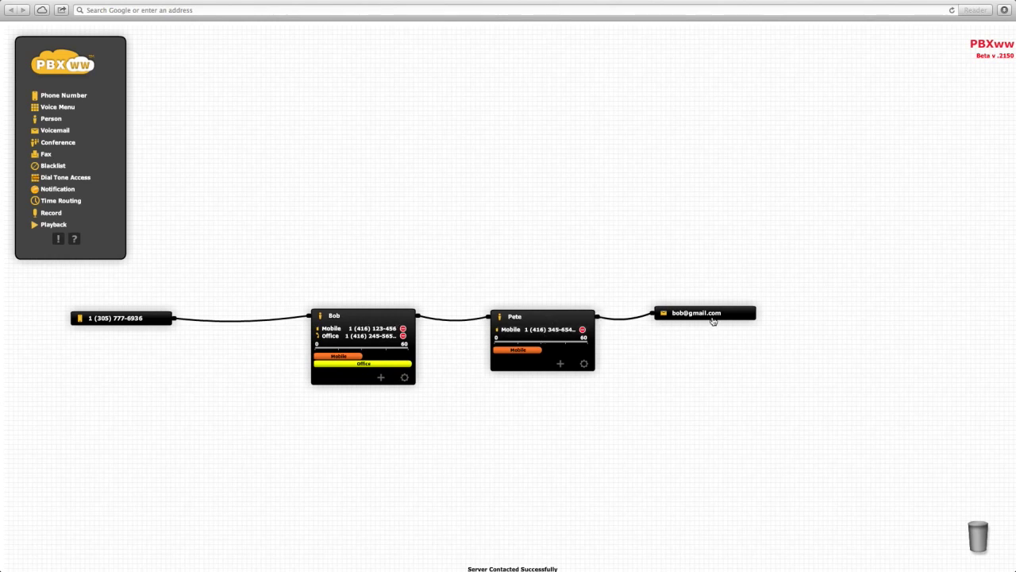
left_click(526, 314)
left_click(355, 315)
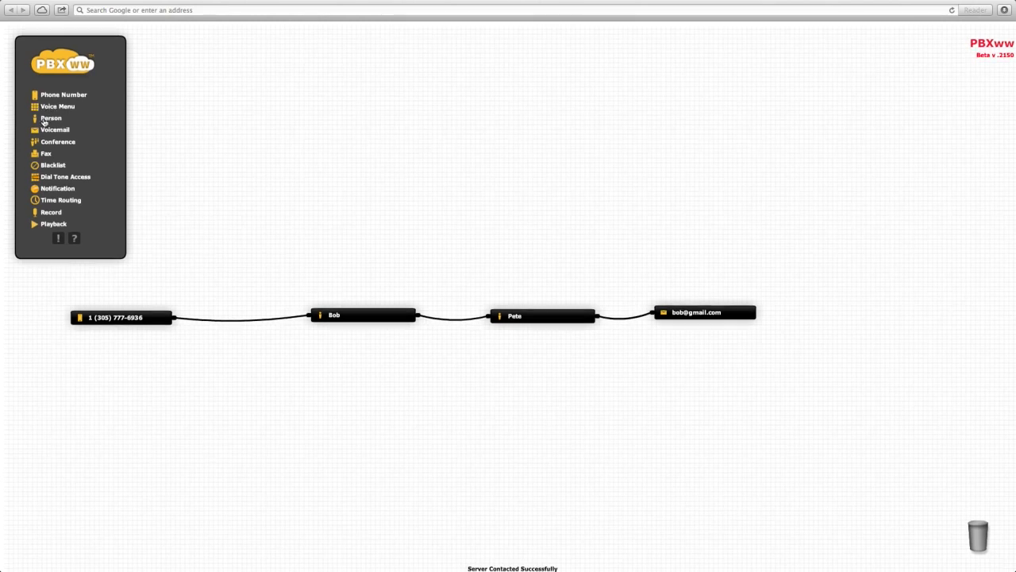
- Add a Voice Menu named 'Bob and Pete co', record its greeting, and play it back
left_click_drag(45, 108, 257, 407)
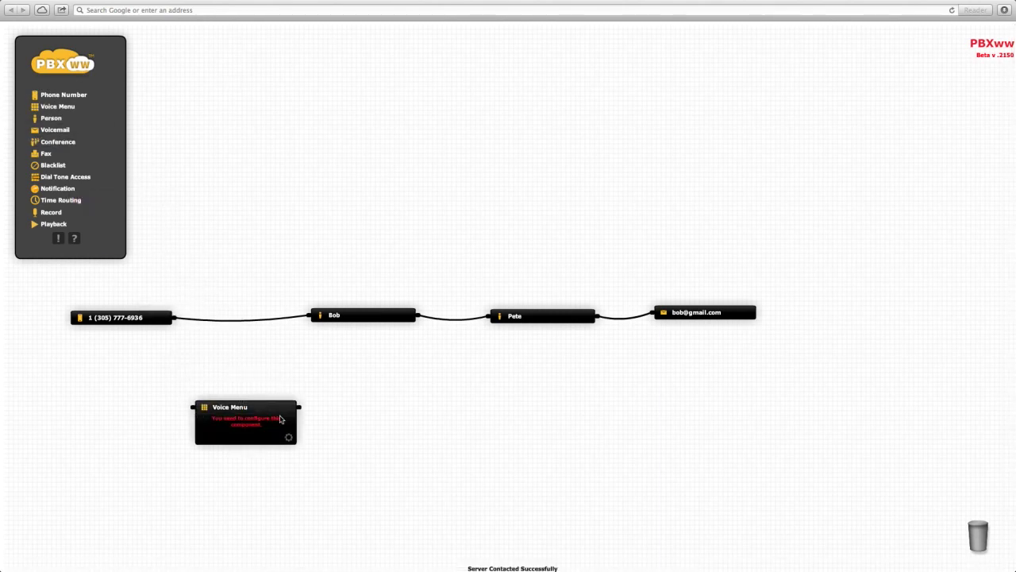
left_click(289, 438)
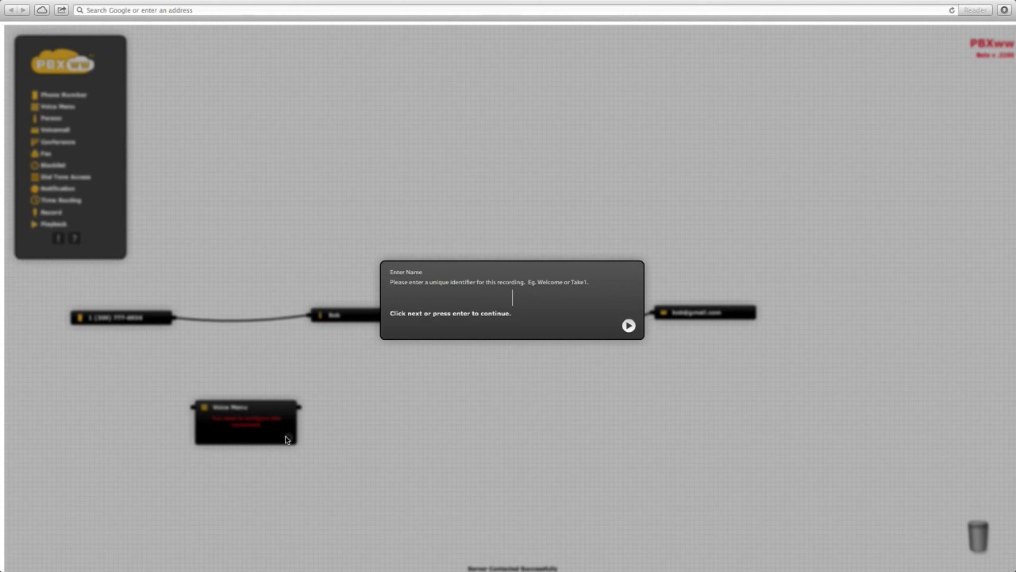
type("Bob and Pete")
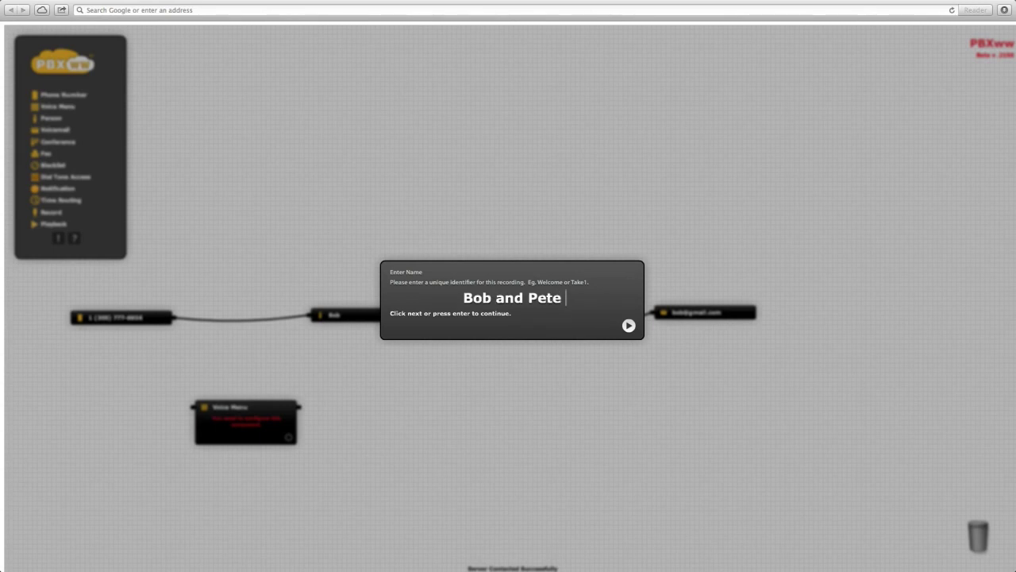
type(" co")
key("Return")
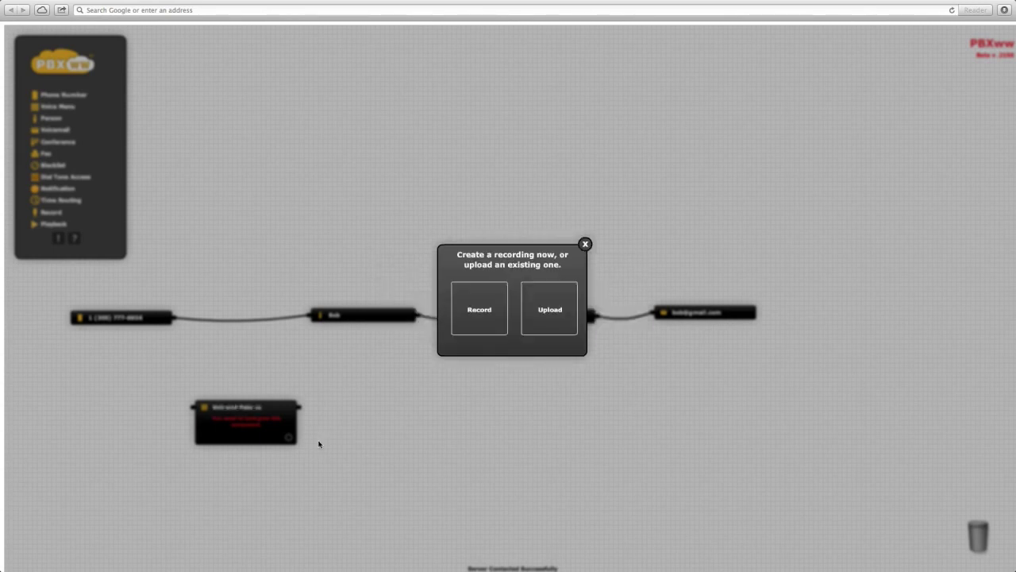
left_click(484, 306)
left_click(512, 314)
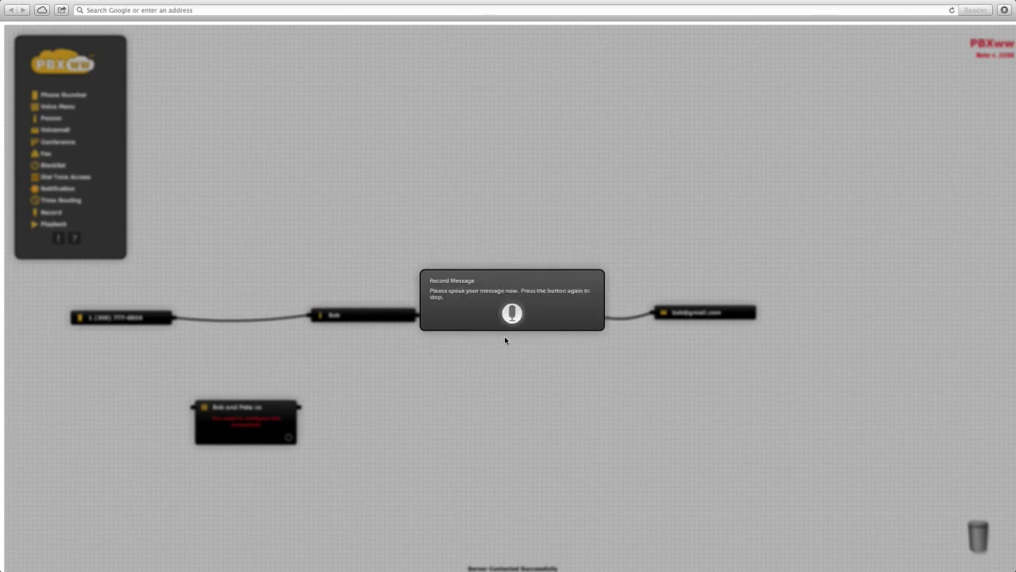
left_click(513, 316)
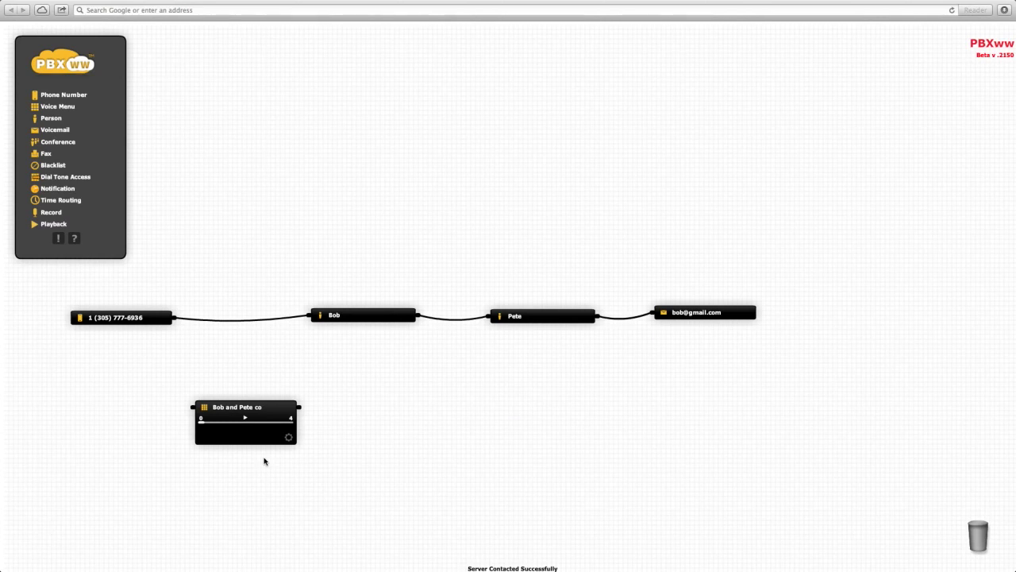
left_click(245, 418)
- Place a second Phone Number left of the menu and assign it the first available number
left_click_drag(68, 96, 107, 409)
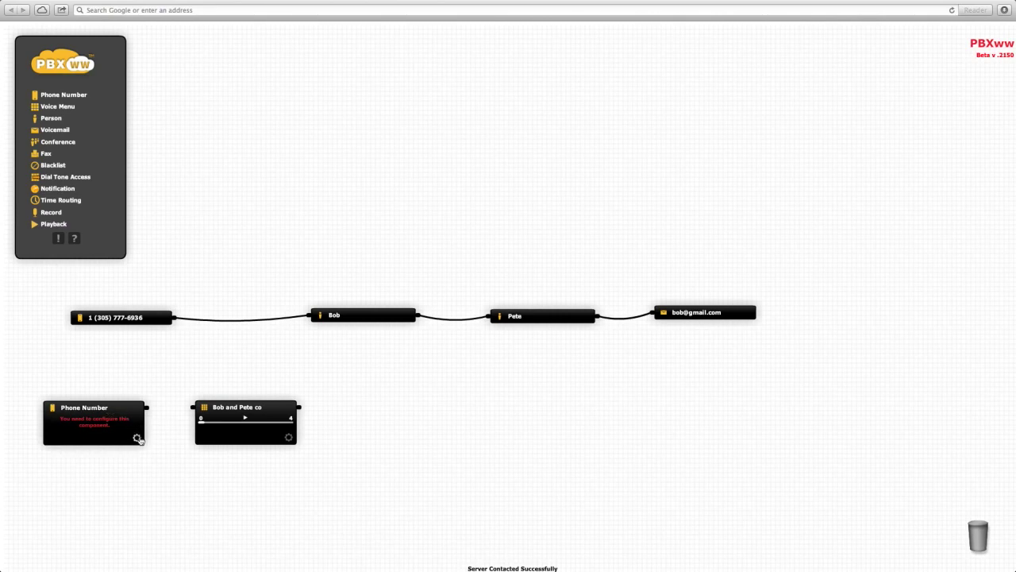
left_click(136, 437)
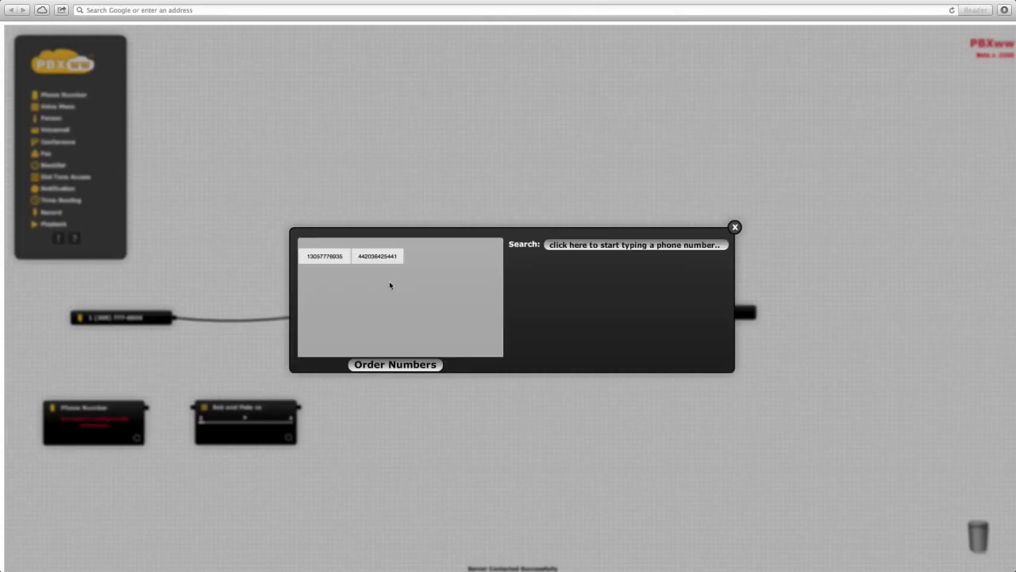
left_click(326, 258)
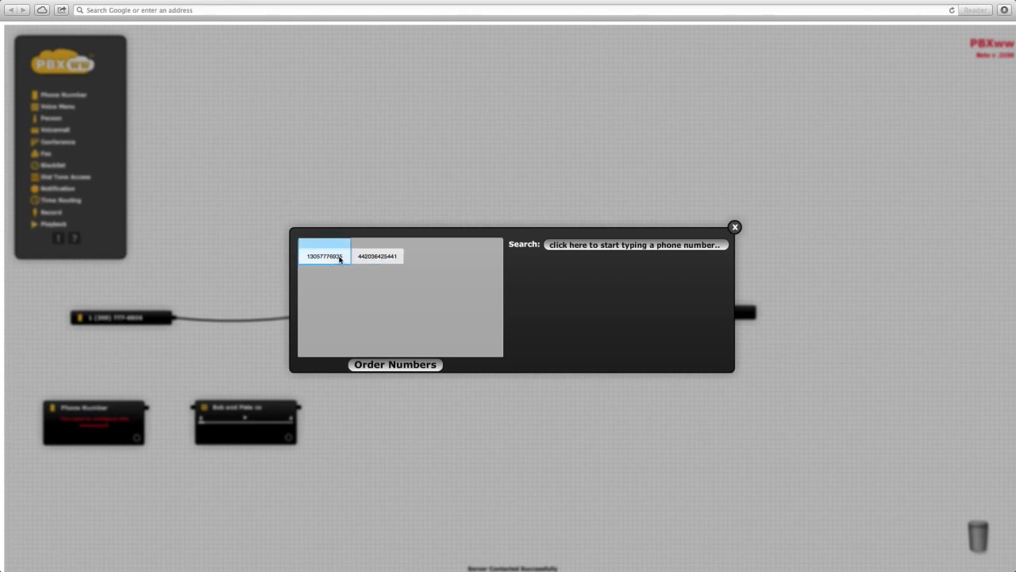
left_click(330, 258)
- Route the new number into the menu, sending option 1 to the first person and 300 to the second
left_click_drag(150, 411, 194, 408)
left_click_drag(308, 409, 308, 316)
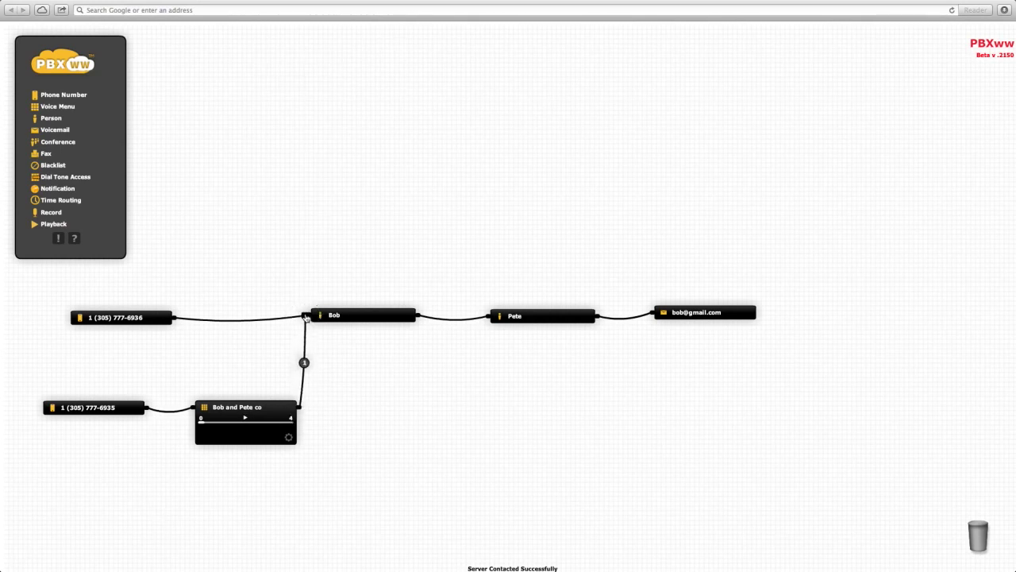
left_click_drag(302, 406, 489, 318)
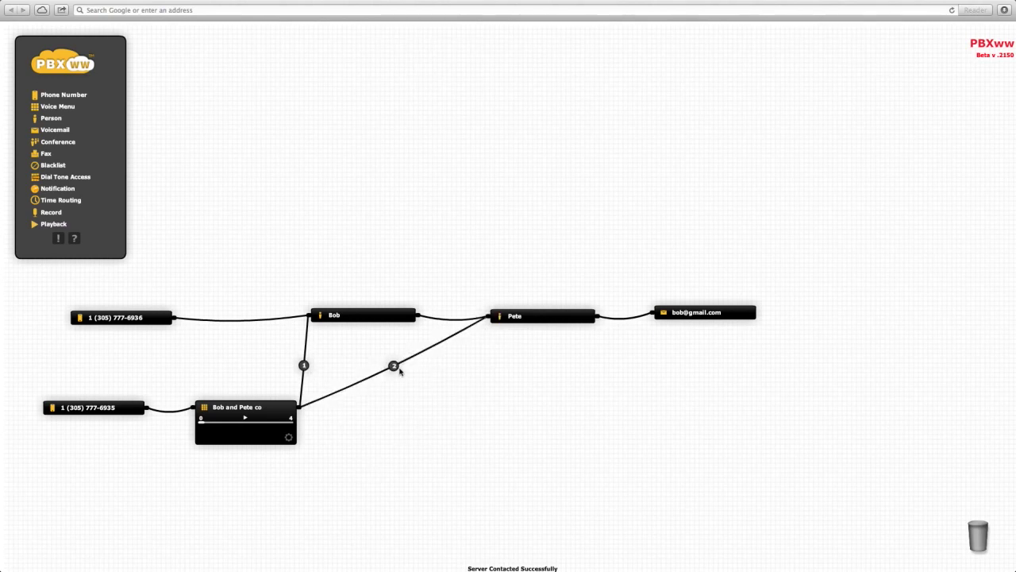
mouse_move(394, 371)
type("00")
- Route the original number into the voice menu, unlink the two contacts, and wire the first contact to Voicemail
left_click_drag(273, 320, 259, 370)
left_click_drag(480, 318, 497, 263)
left_click_drag(542, 346, 529, 449)
left_click_drag(570, 255, 652, 312)
left_click_drag(268, 372, 351, 369)
- Add a second Phone Number set to the UK number and link it into the flow
left_click_drag(63, 94, 120, 363)
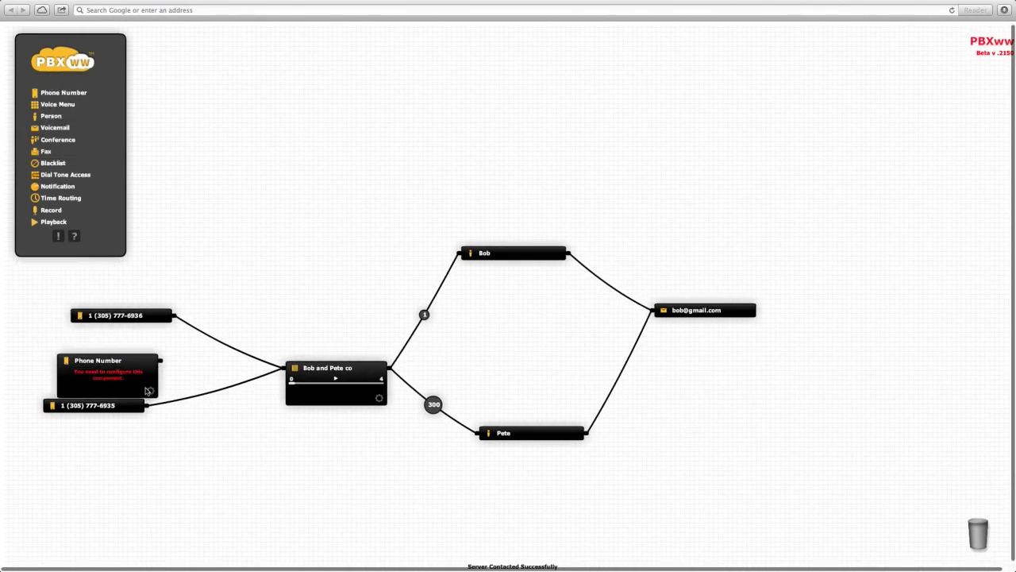
left_click(151, 390)
left_click(325, 255)
left_click(238, 310)
left_click_drag(168, 360, 462, 254)
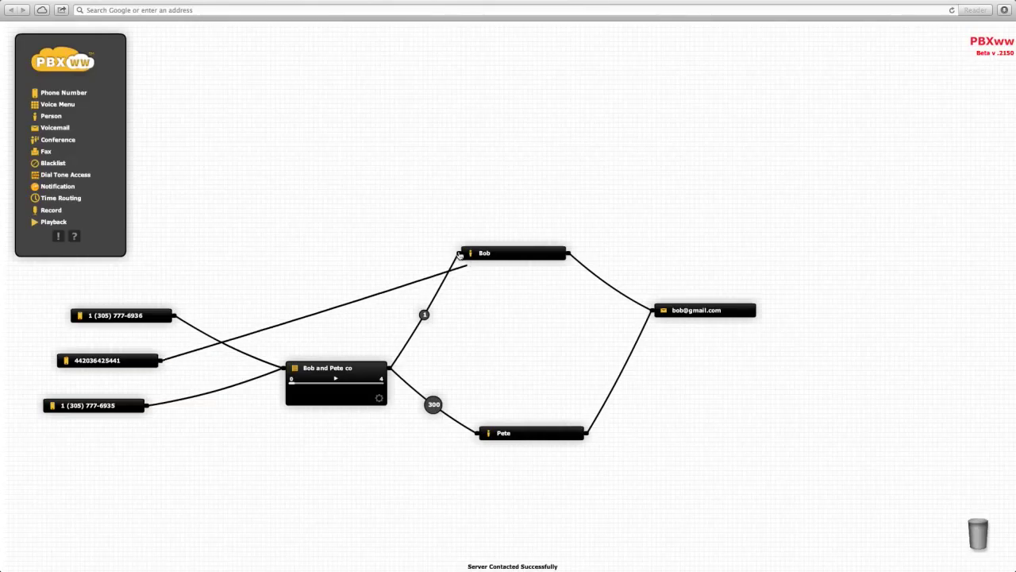
left_click_drag(92, 363, 160, 267)
- Trash the original number, reroute the UK number into the voice menu, and tidy the layout
left_click_drag(121, 316, 945, 536)
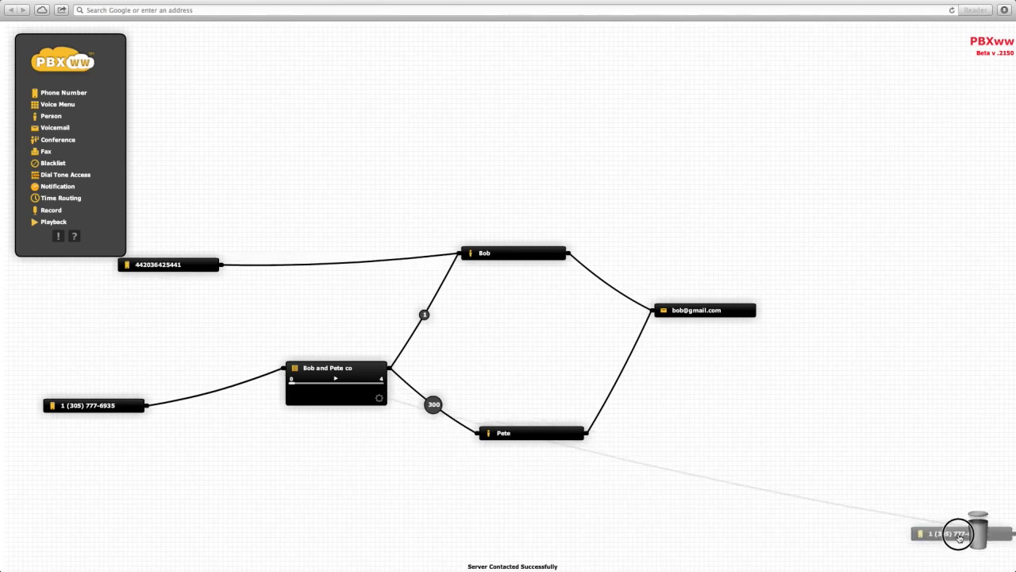
left_click(185, 269)
left_click_drag(185, 269, 116, 309)
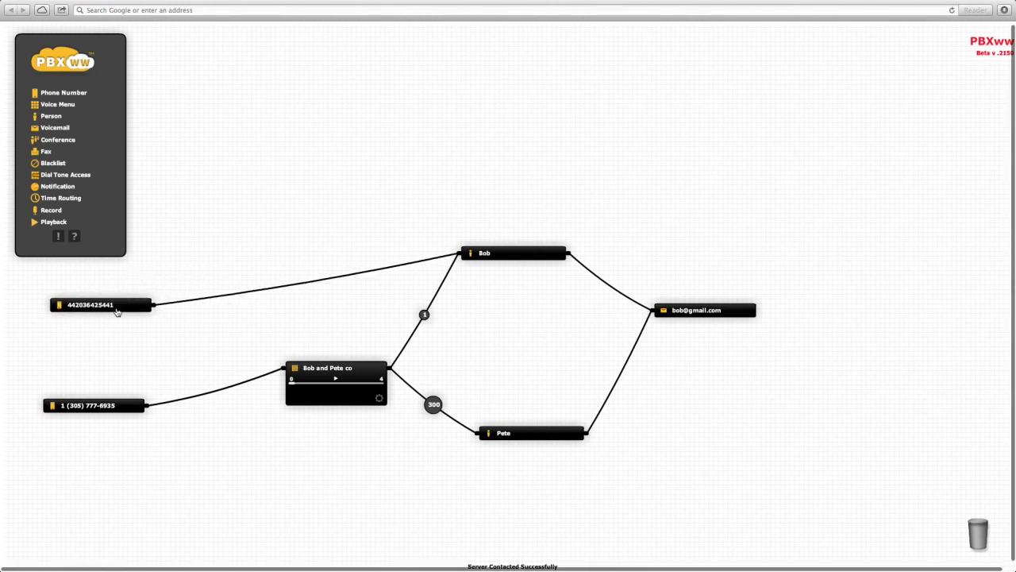
left_click_drag(508, 253, 552, 309)
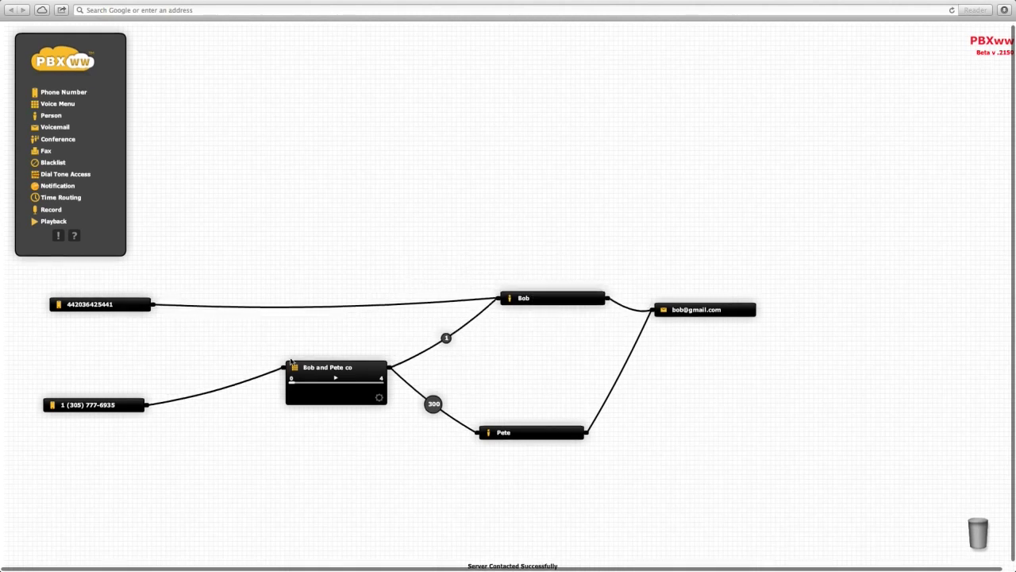
mouse_move(383, 308)
left_click_drag(384, 309, 280, 370)
left_click_drag(339, 359, 336, 342)
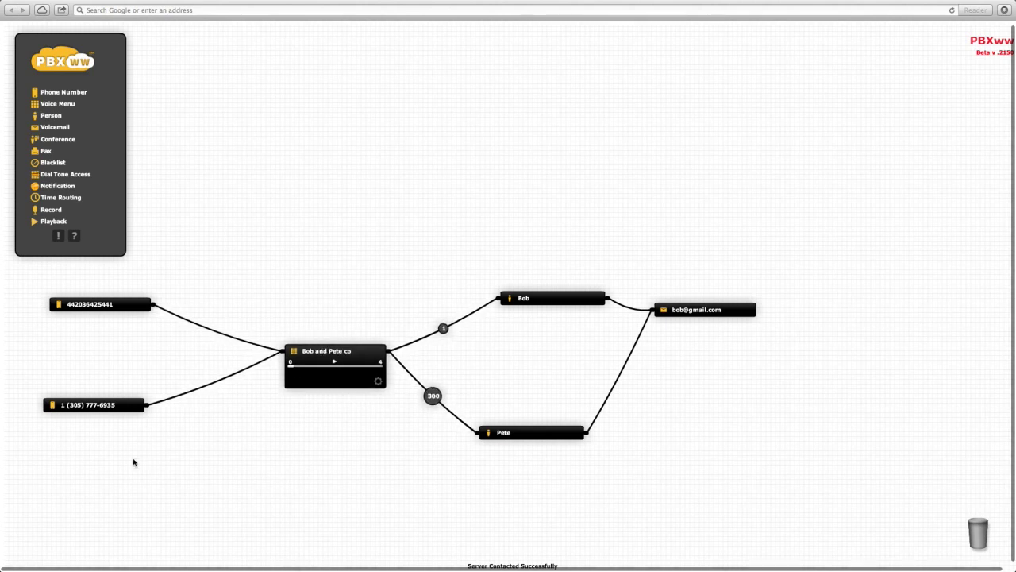